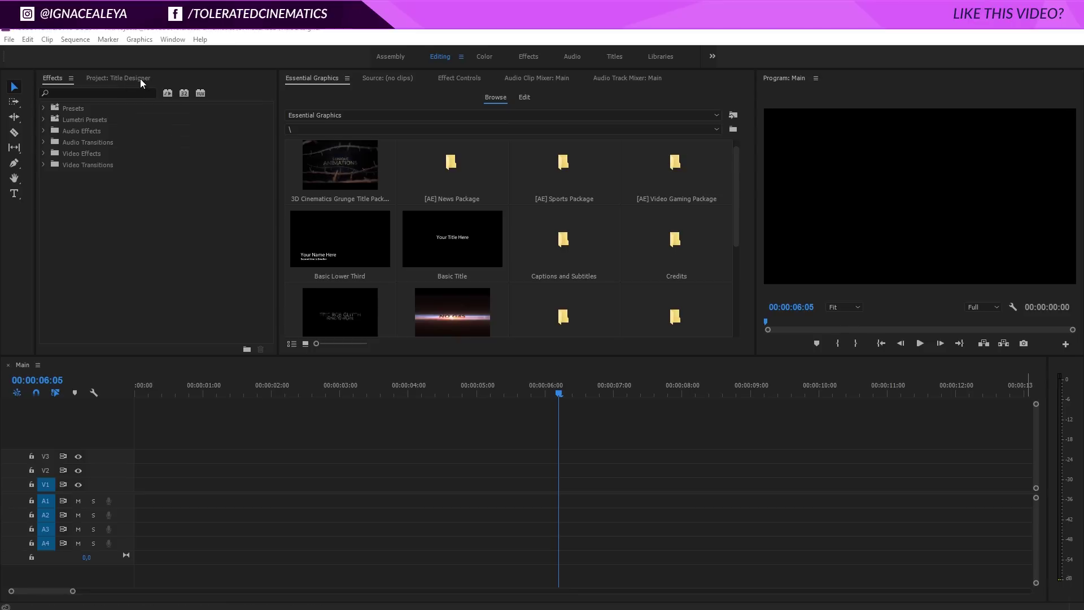
# - With the playhead at 0:00 on the Main sequence, add a text graphic reading 'TOLERATED CINEMATICS'
pyautogui.moveTo(254, 393); pyautogui.dragTo(8, 377)
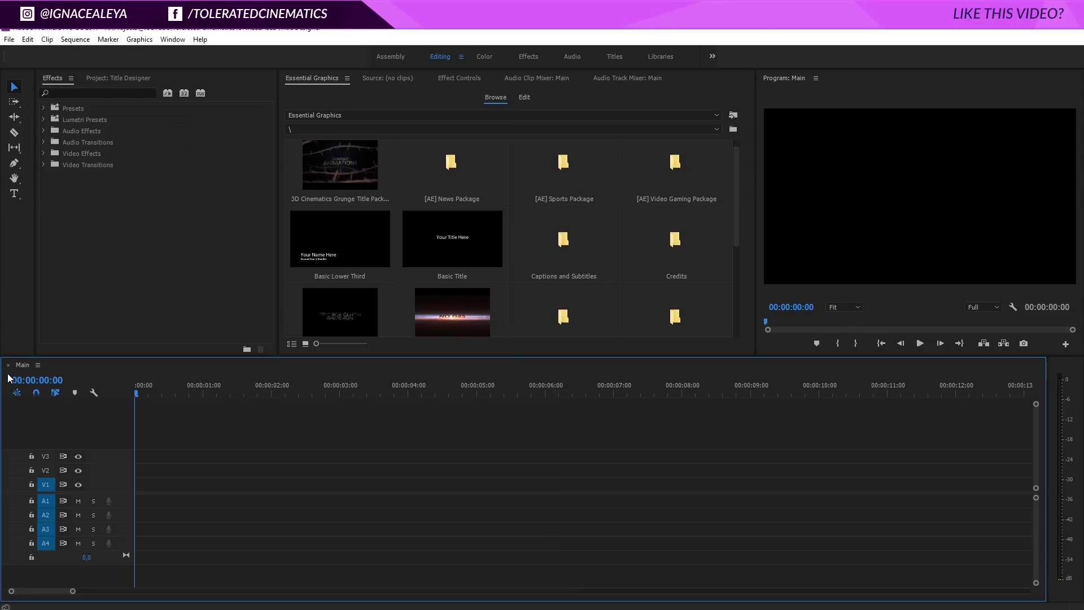
pyautogui.click(111, 77)
pyautogui.click(80, 140)
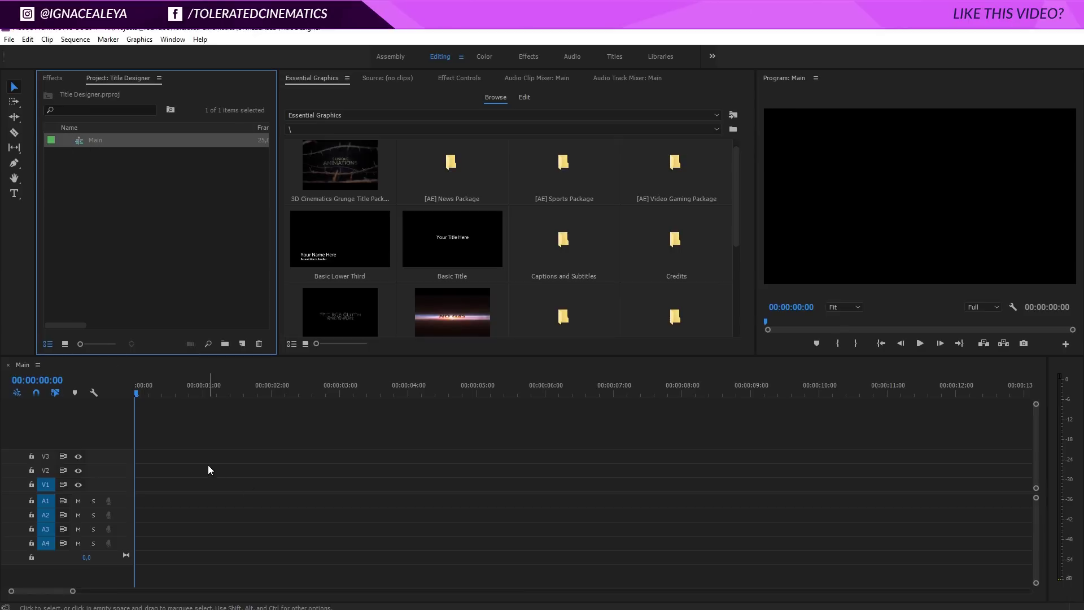
pyautogui.click(14, 194)
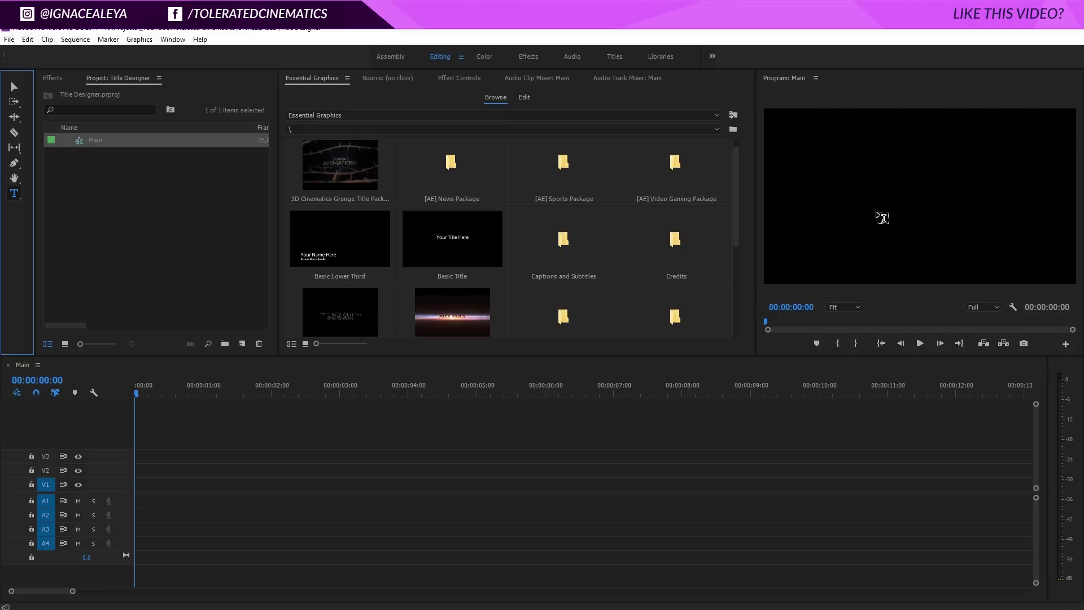
pyautogui.click(878, 204)
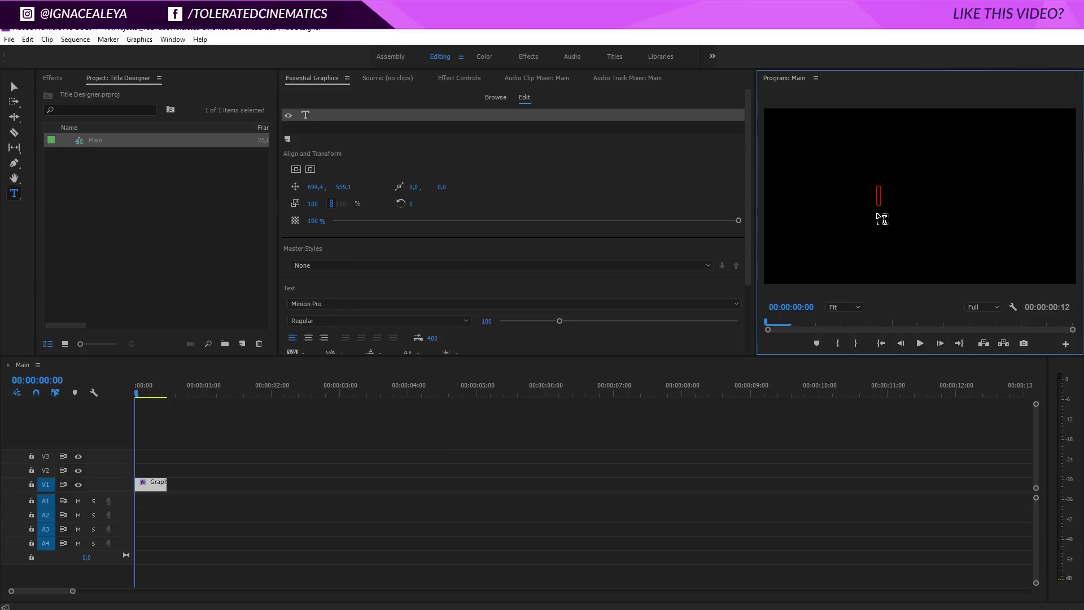
pyautogui.write('TOLERATED')
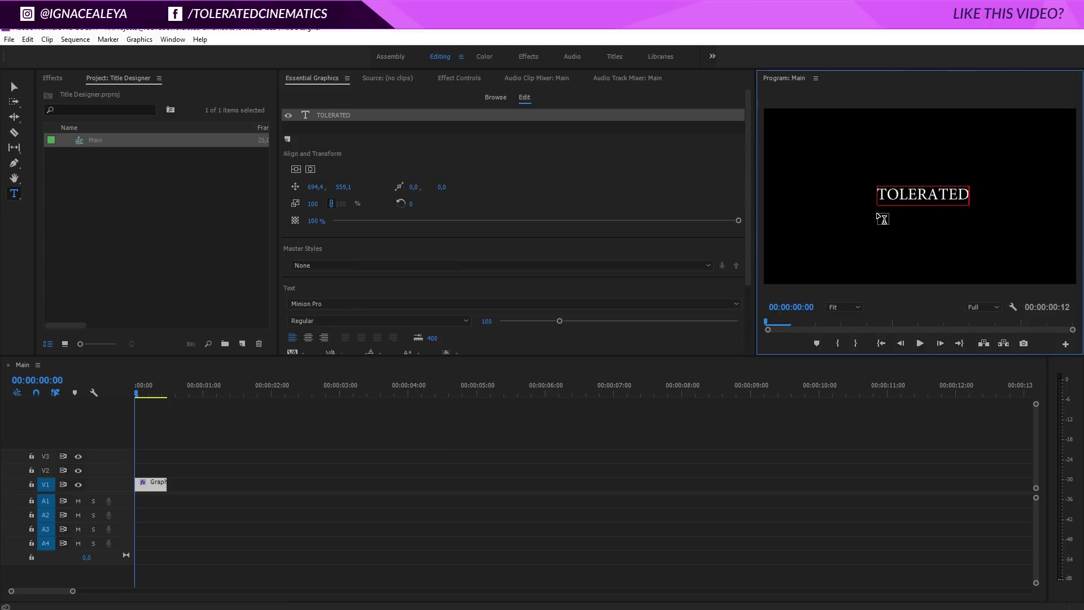
pyautogui.write(' CINEMATICS')
pyautogui.hotkey('ctrl', 'a')
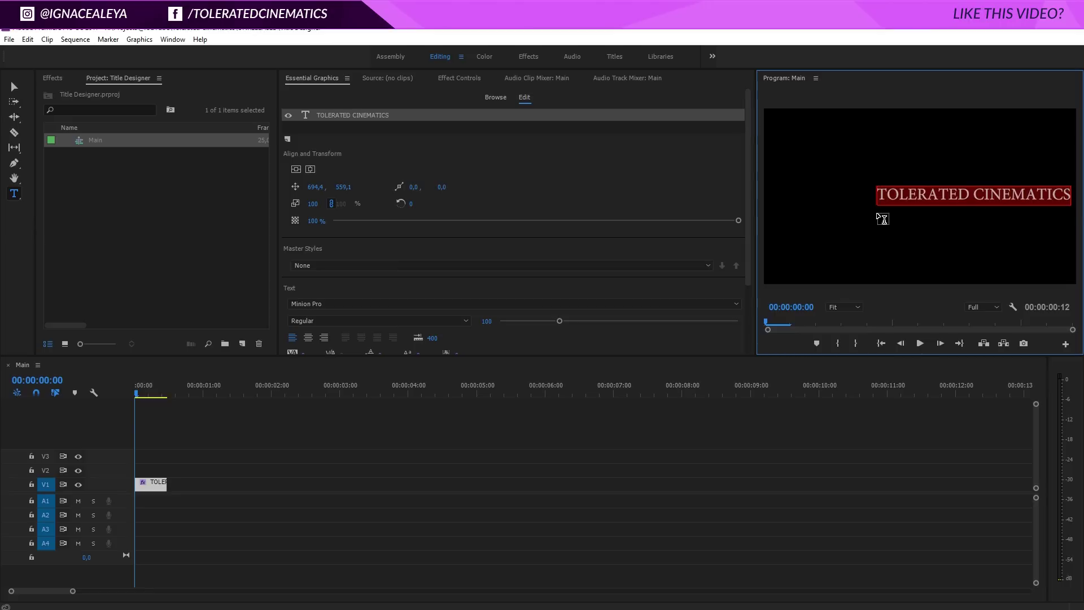
# - Set the title font to Lato Bold
pyautogui.click(330, 308)
pyautogui.scroll(-15, 817, 316)
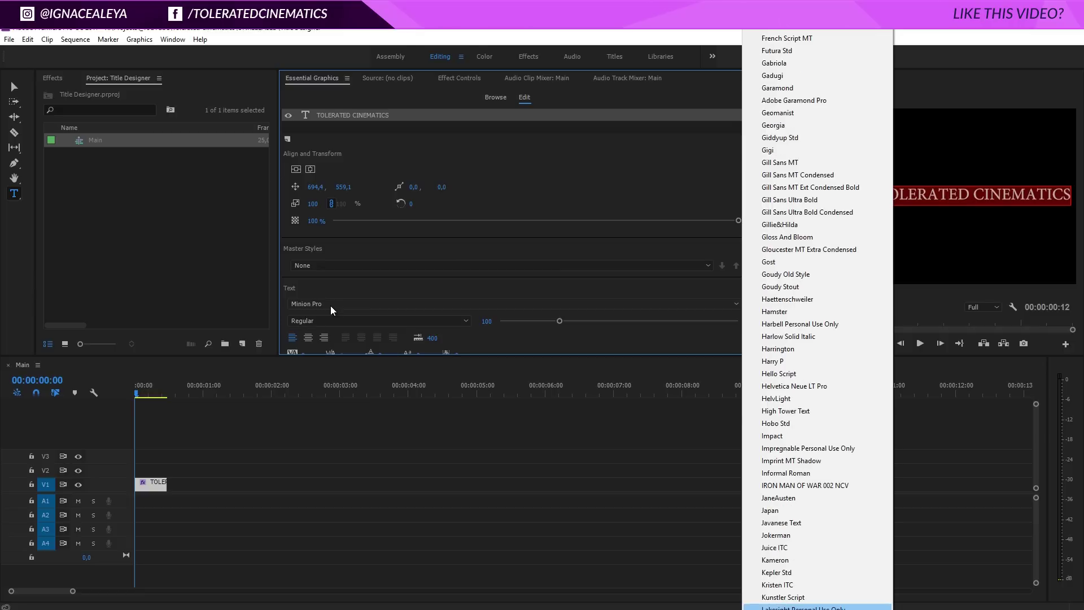
pyautogui.scroll(-1, 817, 316)
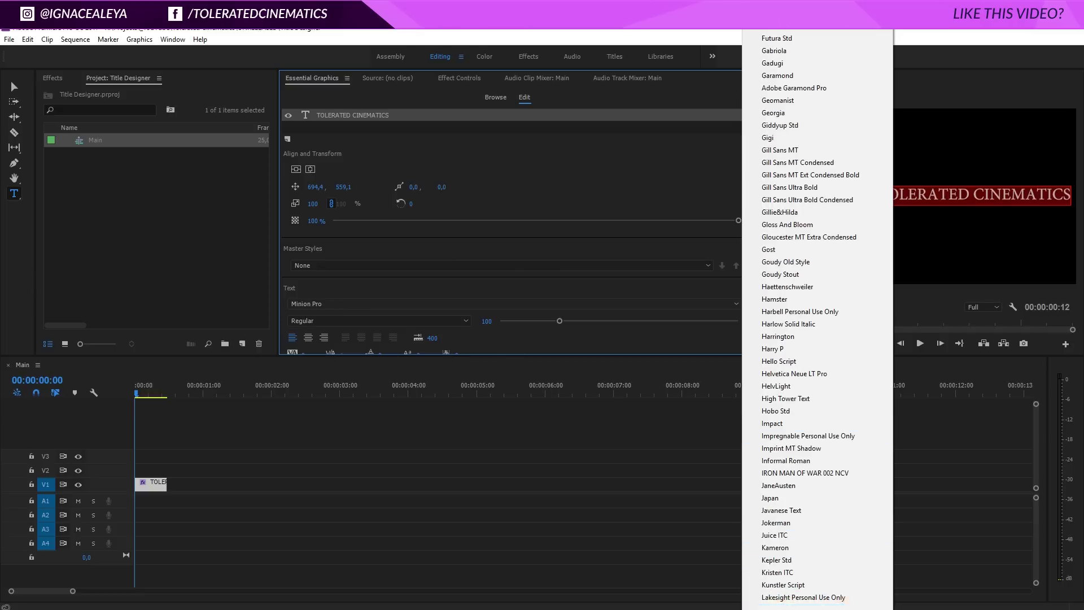
pyautogui.click(774, 604)
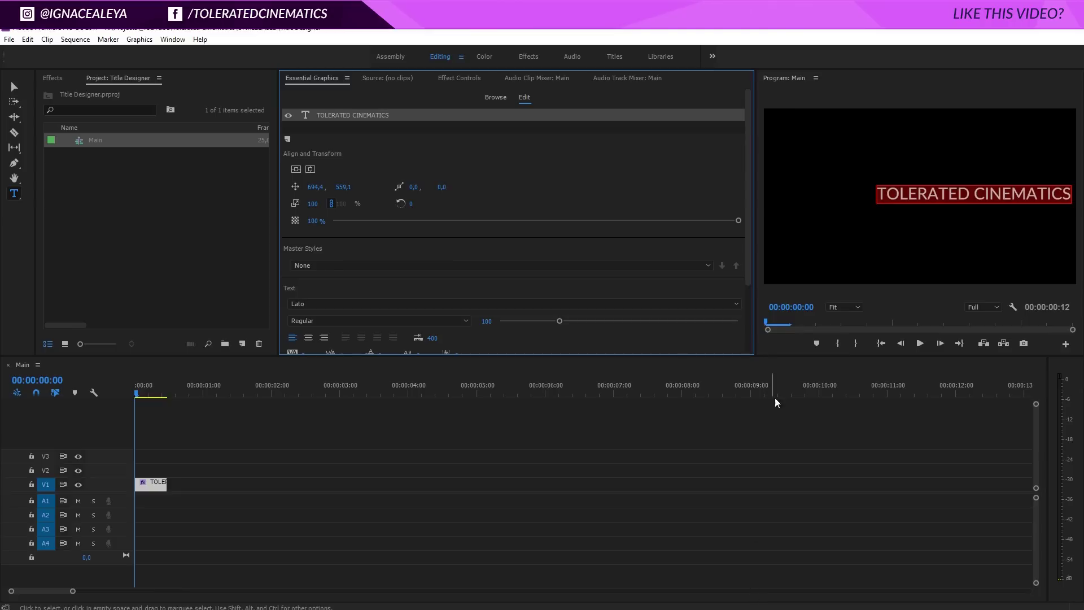
pyautogui.moveTo(752, 290); pyautogui.dragTo(749, 319)
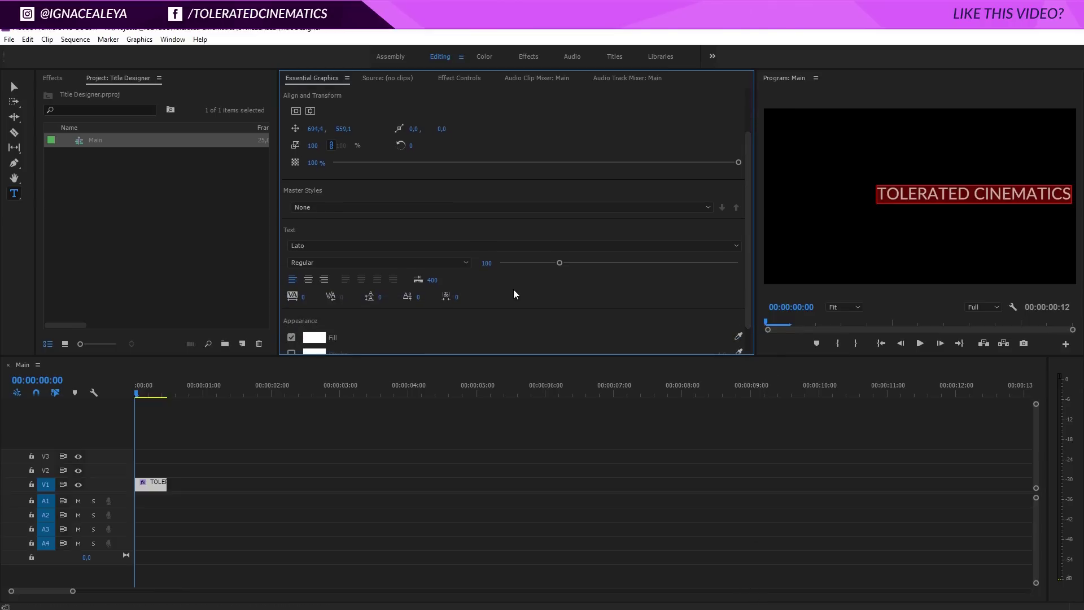
pyautogui.click(317, 265)
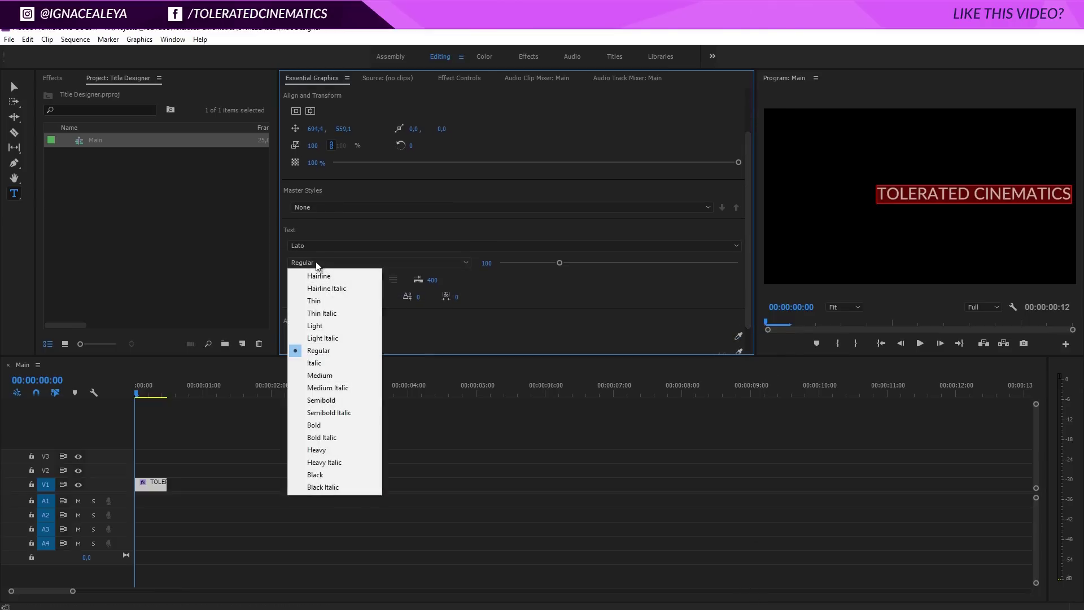
pyautogui.click(327, 426)
# - Centre-align the title text and widen its letter tracking to 300
pyautogui.moveTo(558, 262); pyautogui.dragTo(553, 263)
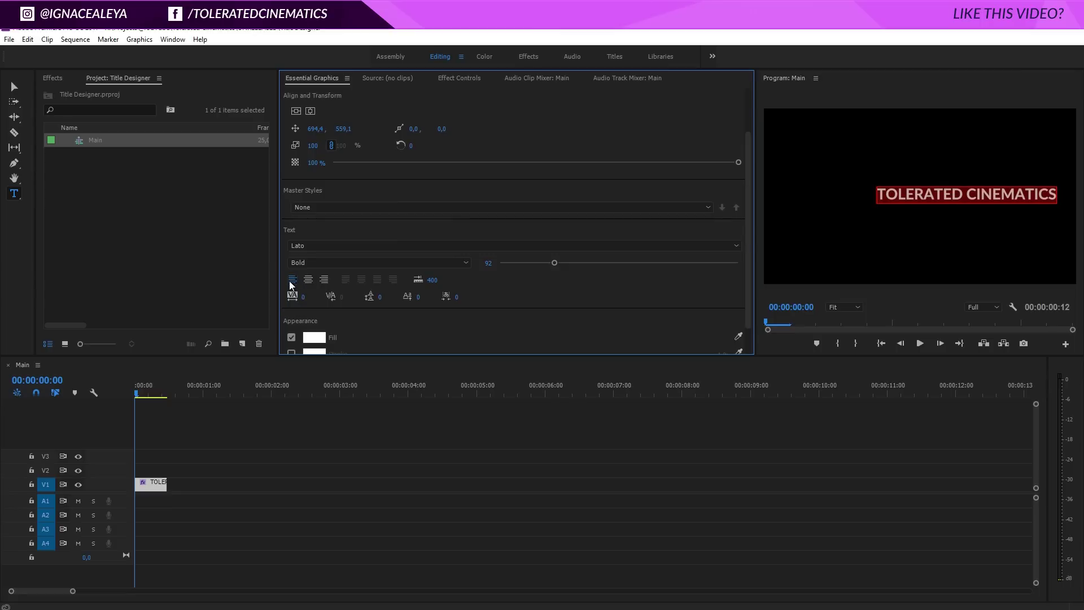
pyautogui.click(308, 280)
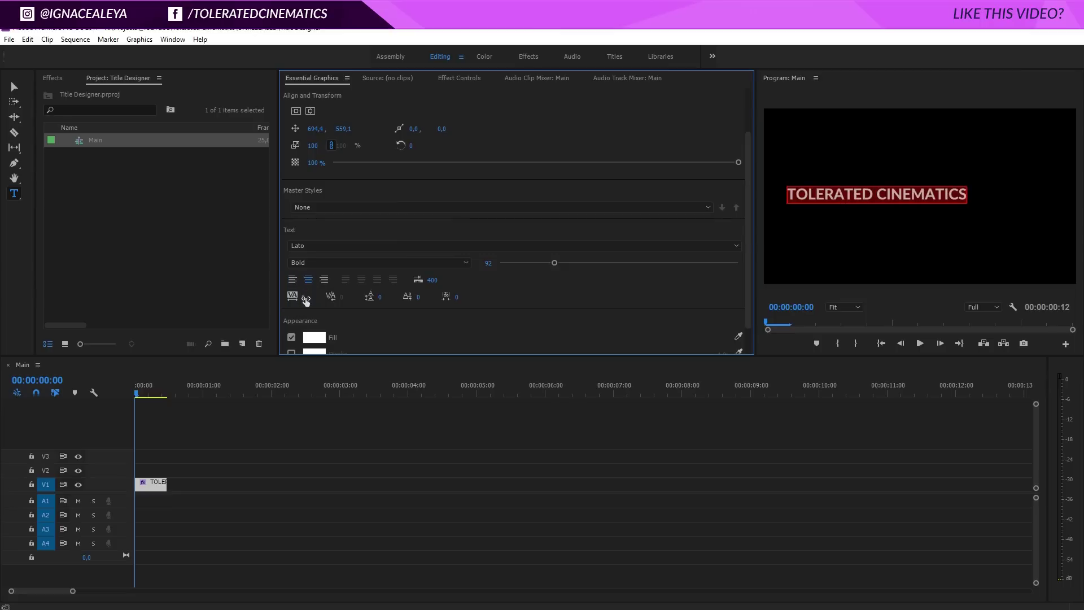
pyautogui.click(305, 296)
pyautogui.press('Return')
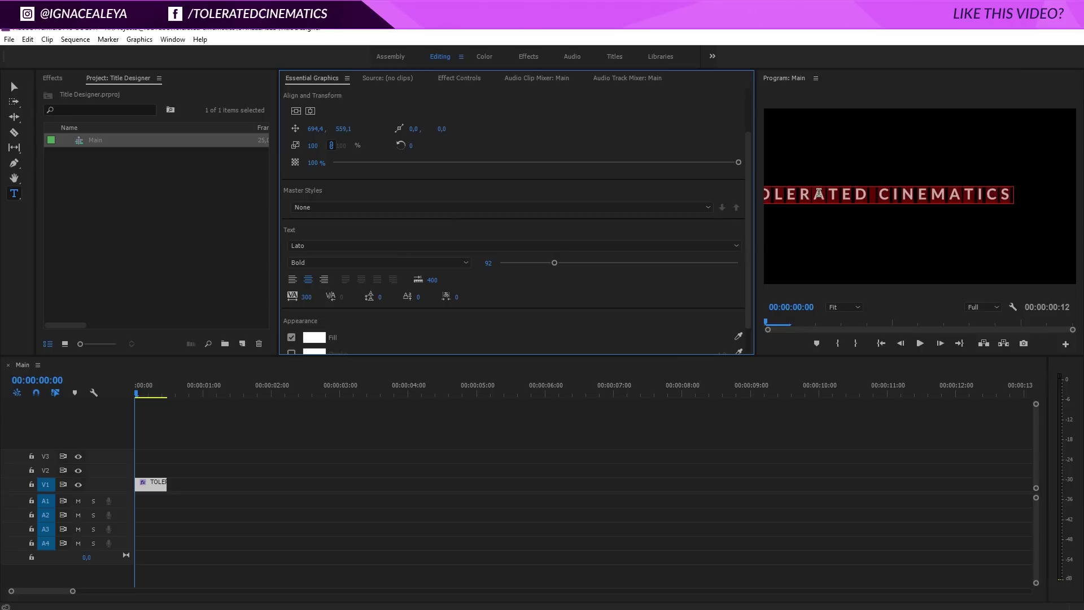
# - Reselect the title text and reduce its font size to 80
pyautogui.click(817, 193)
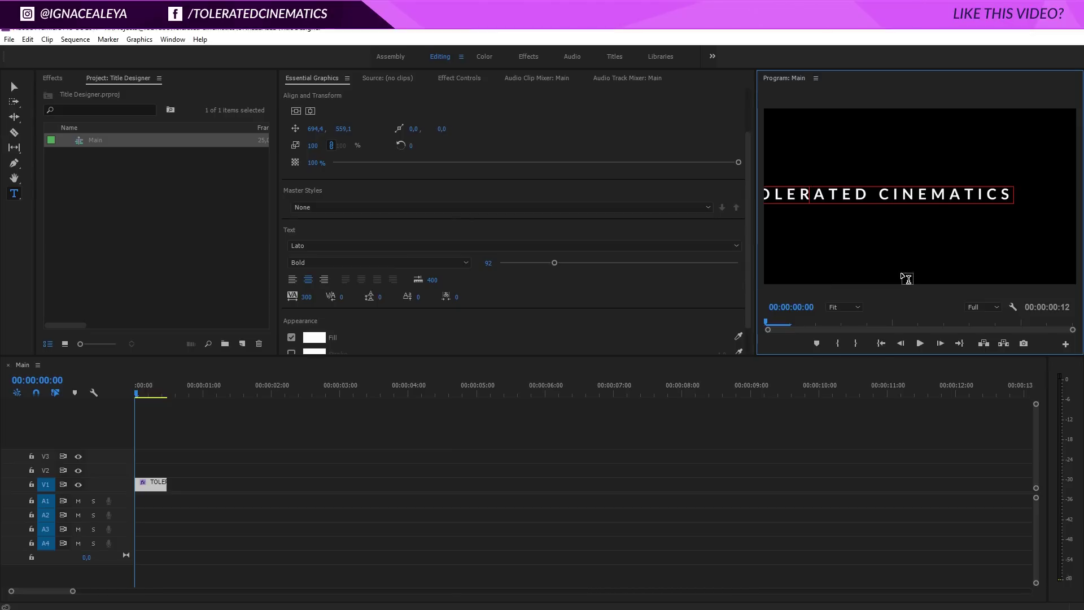
pyautogui.click(488, 263)
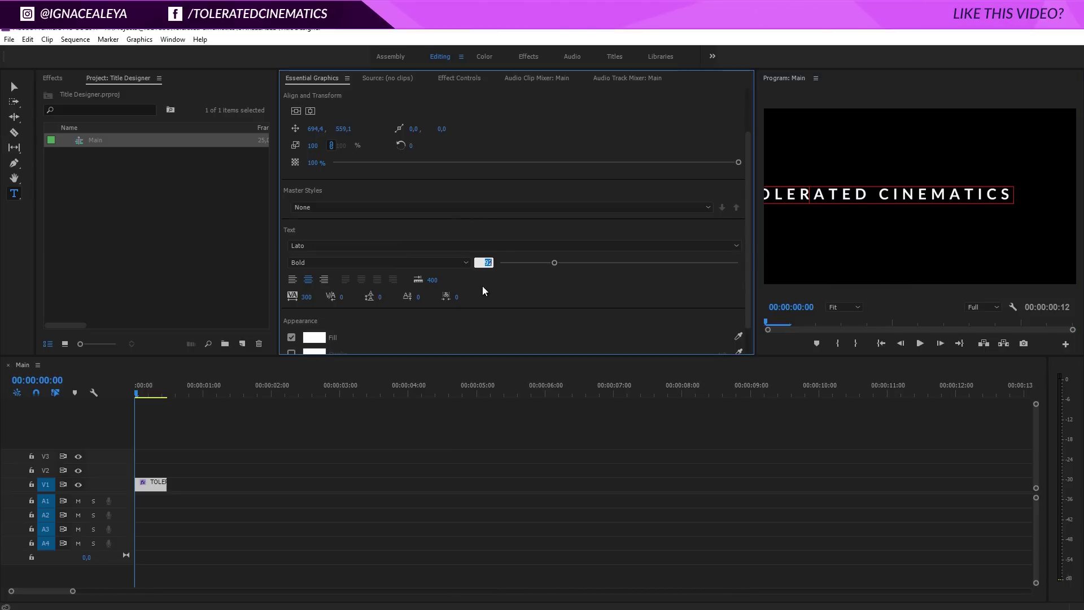
pyautogui.press('Return')
pyautogui.click(867, 195)
pyautogui.moveTo(1009, 193); pyautogui.dragTo(616, 195)
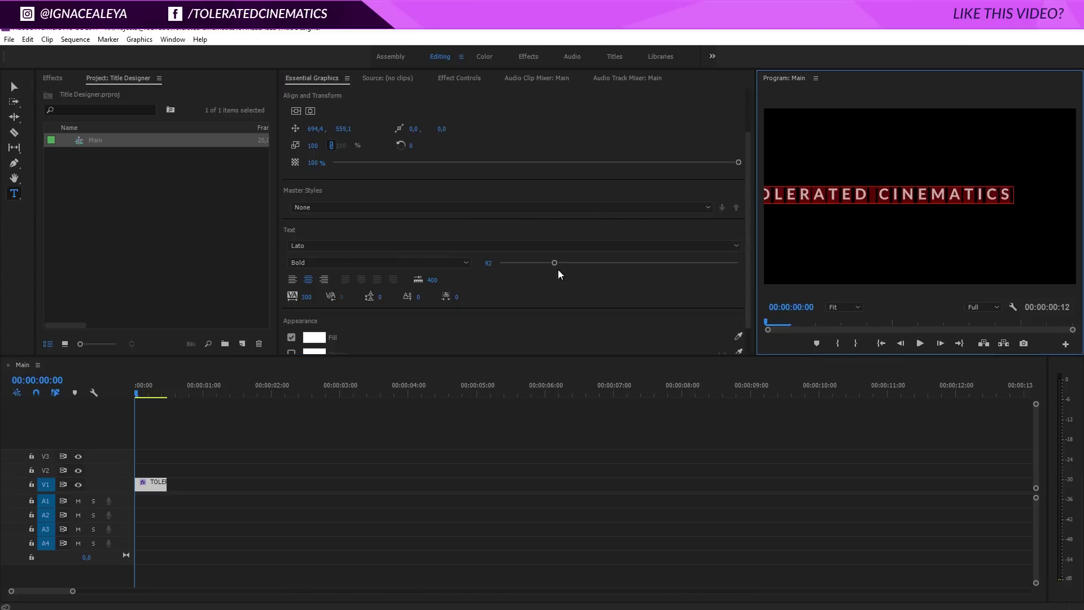
pyautogui.moveTo(487, 264); pyautogui.dragTo(484, 268)
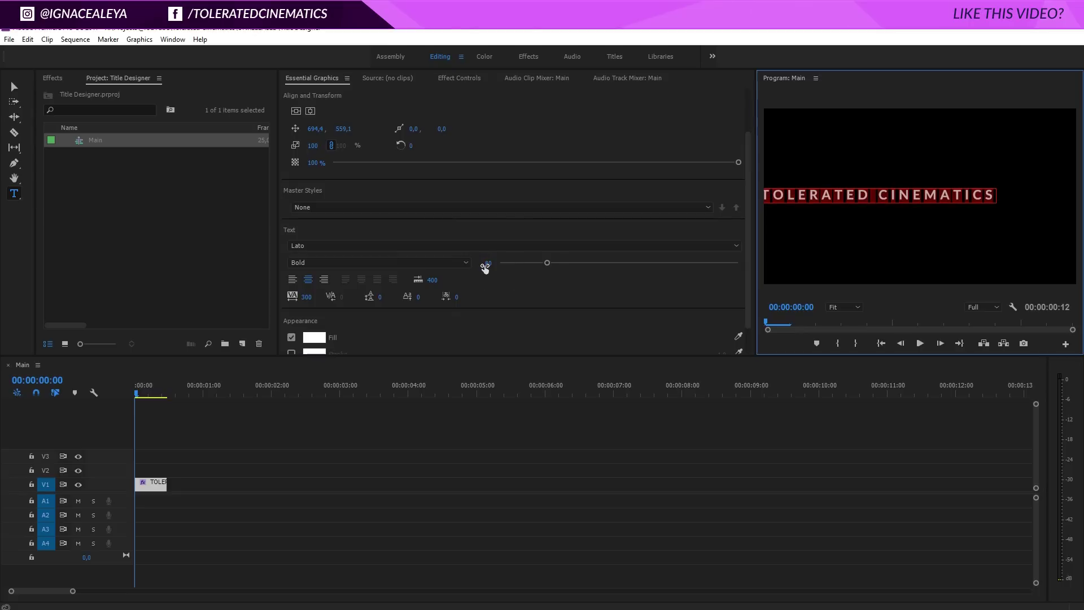
pyautogui.moveTo(748, 249); pyautogui.dragTo(749, 316)
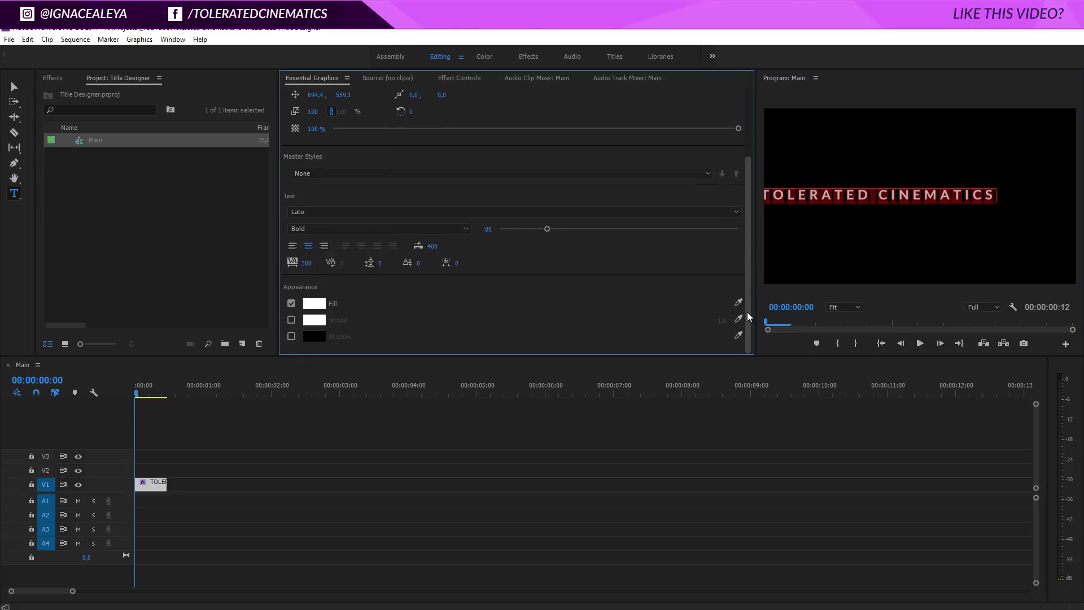
# - Centre the title vertically and horizontally in the frame via Essential Graphics
pyautogui.click(167, 40)
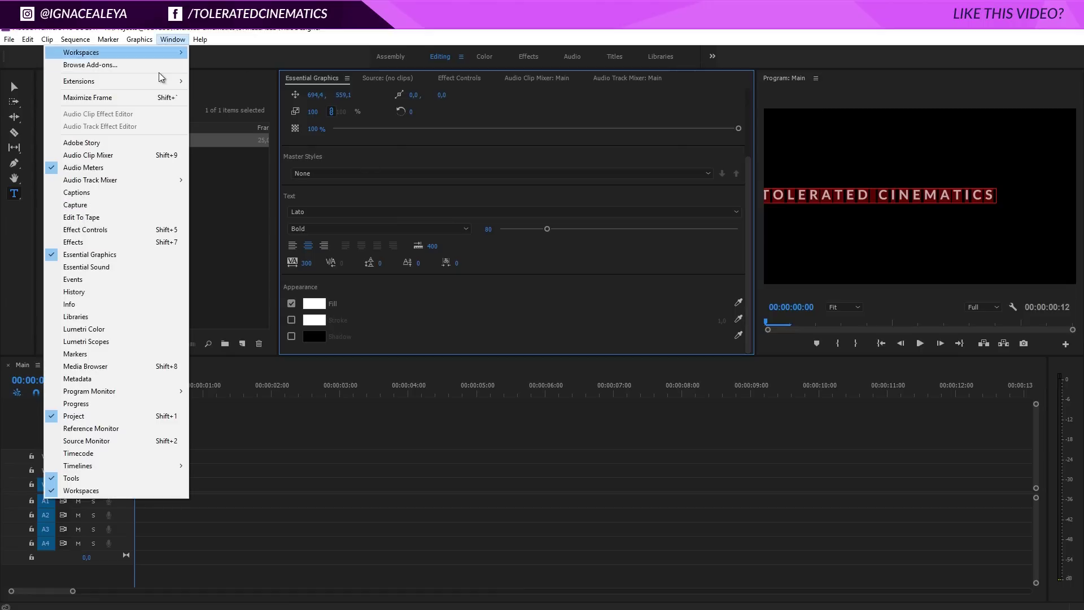
pyautogui.click(105, 254)
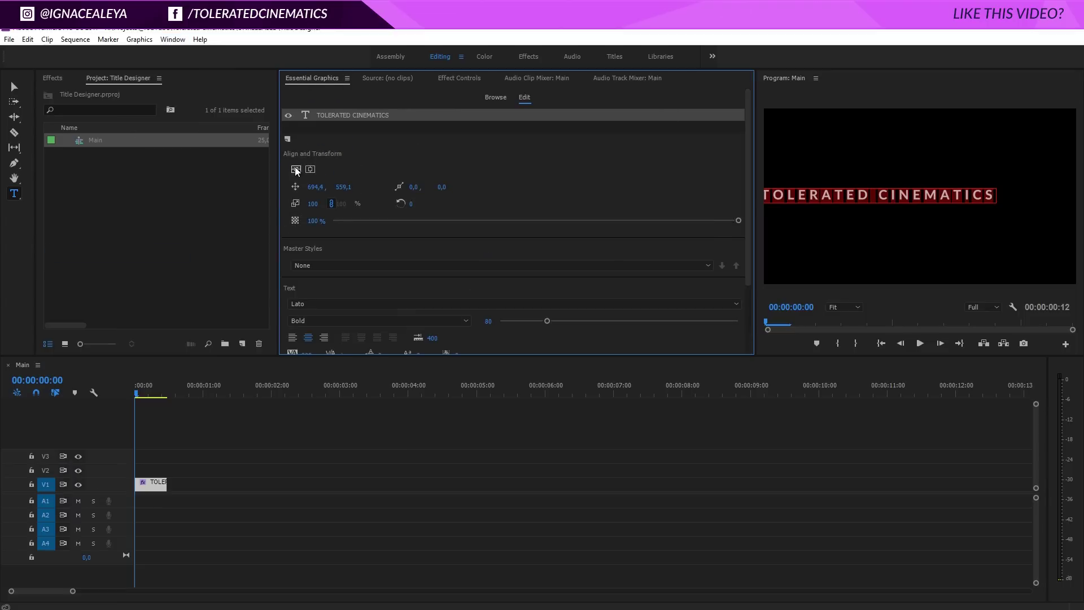
pyautogui.click(295, 169)
pyautogui.click(309, 169)
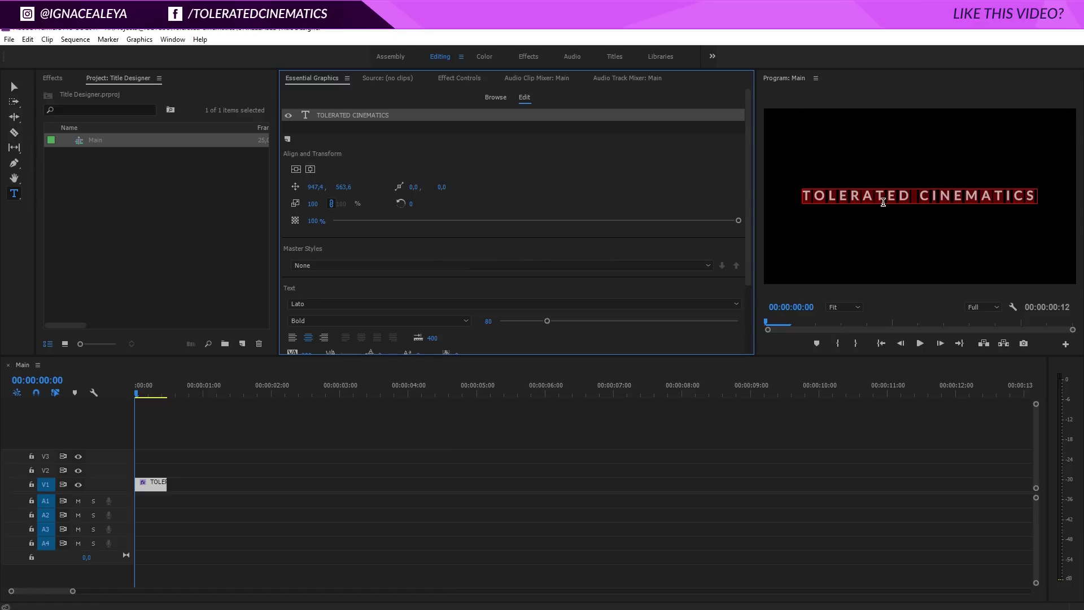
# - Select the title text and set its font size to 70
pyautogui.click(883, 200)
pyautogui.moveTo(1032, 196); pyautogui.dragTo(779, 201)
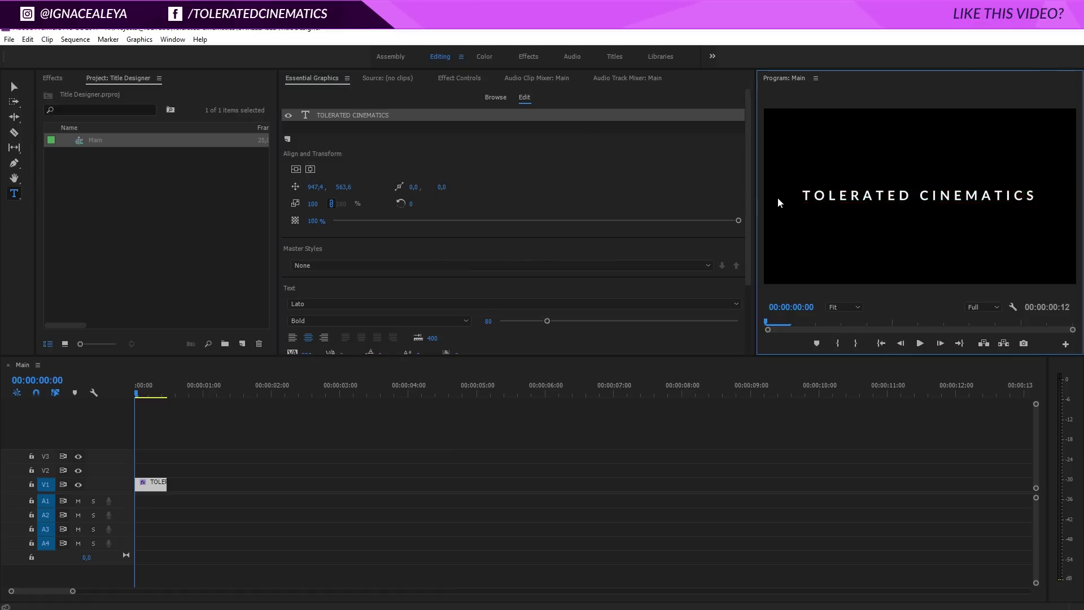
pyautogui.click(489, 321)
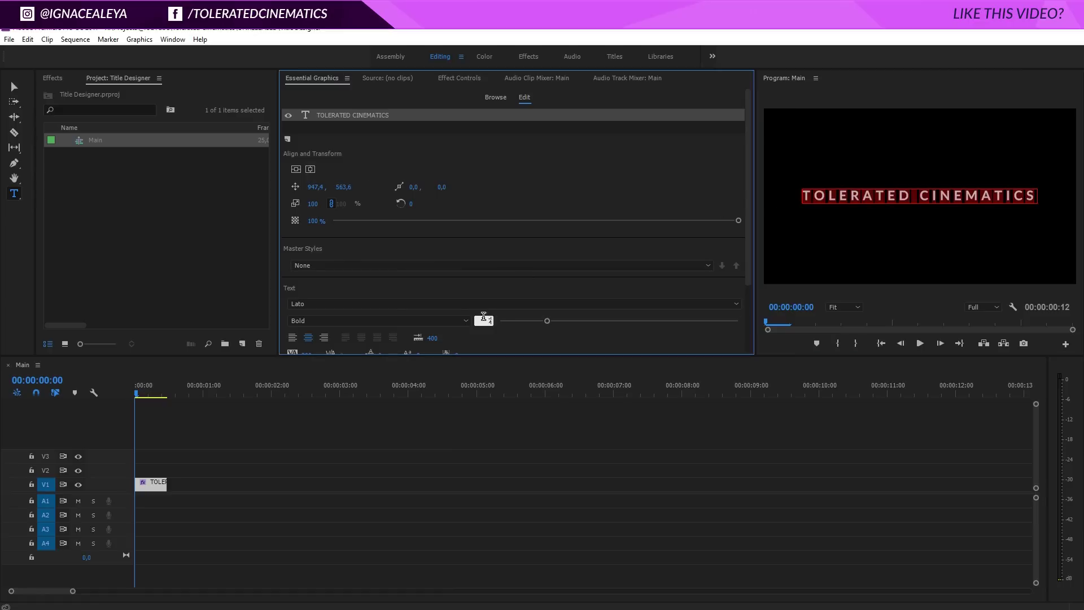
pyautogui.write('70')
pyautogui.press('Return')
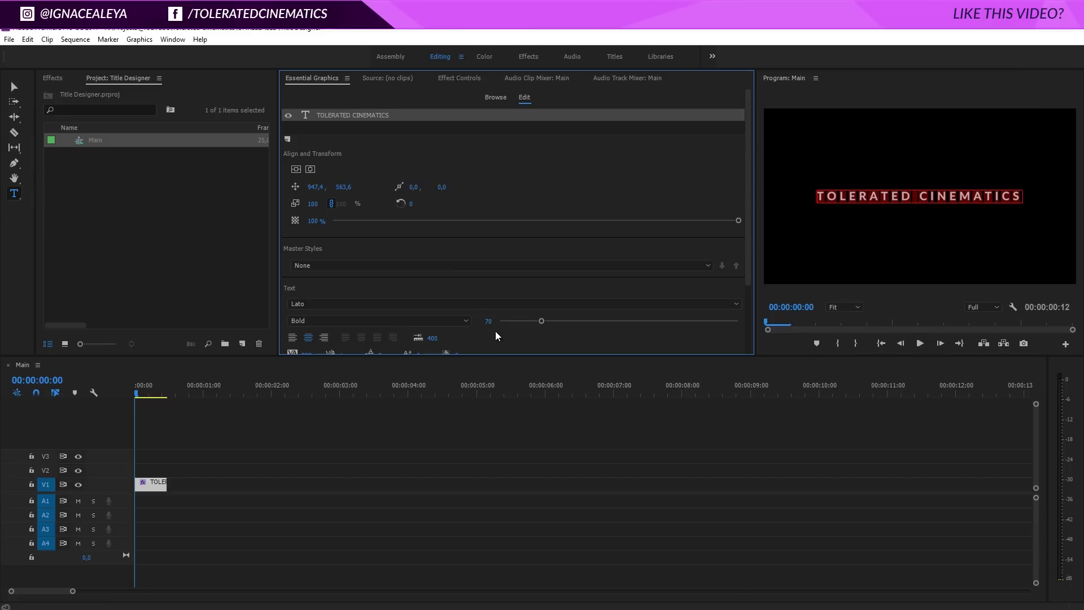
pyautogui.moveTo(747, 285); pyautogui.dragTo(744, 334)
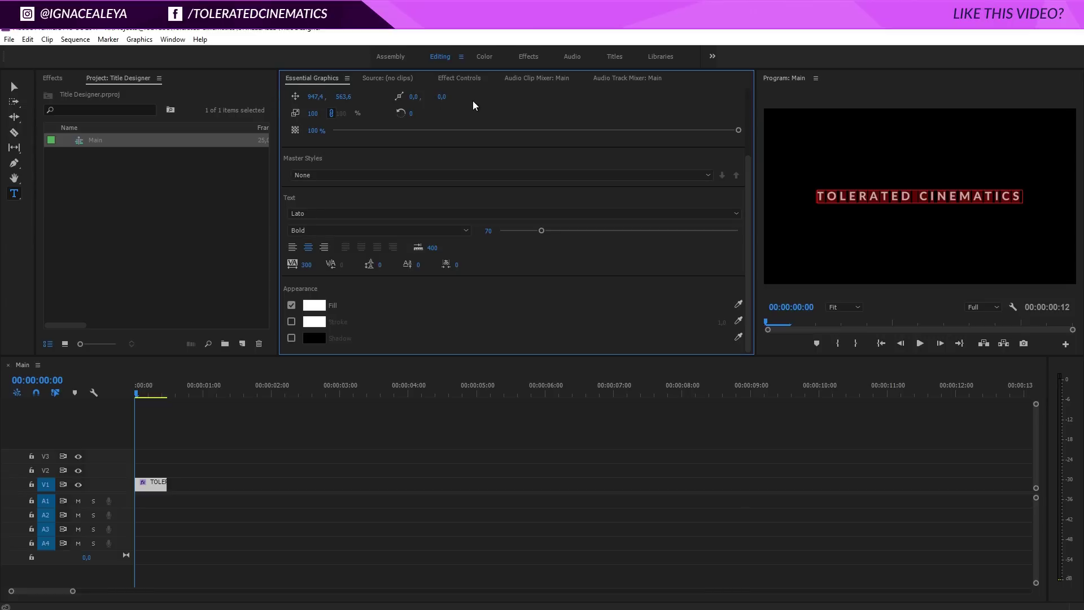
# - Lengthen the title clip to about six seconds and keyframe 0% opacity at the start
pyautogui.click(449, 79)
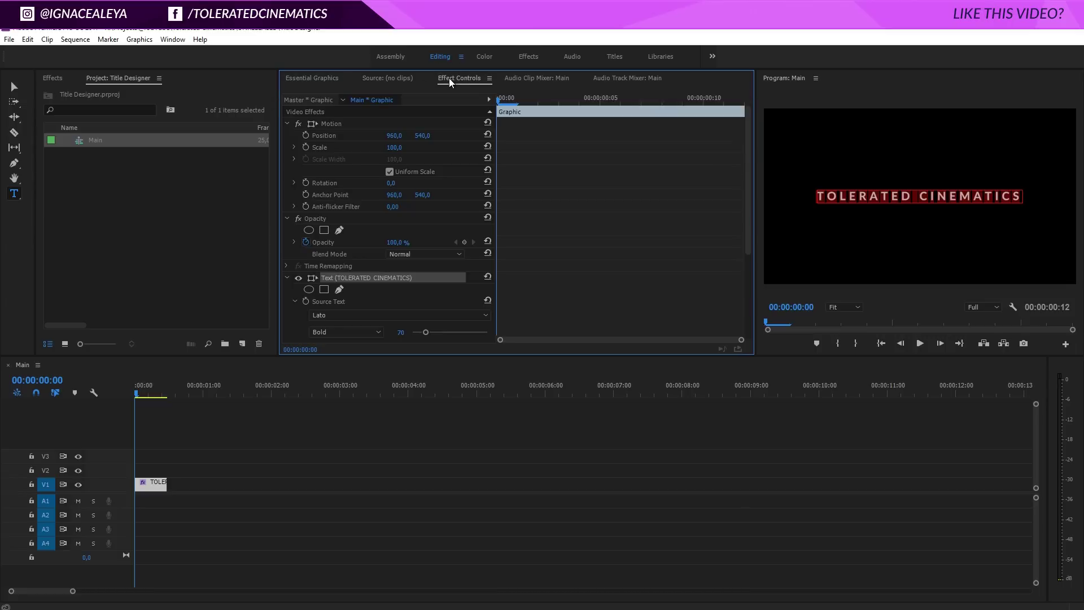
pyautogui.click(164, 482)
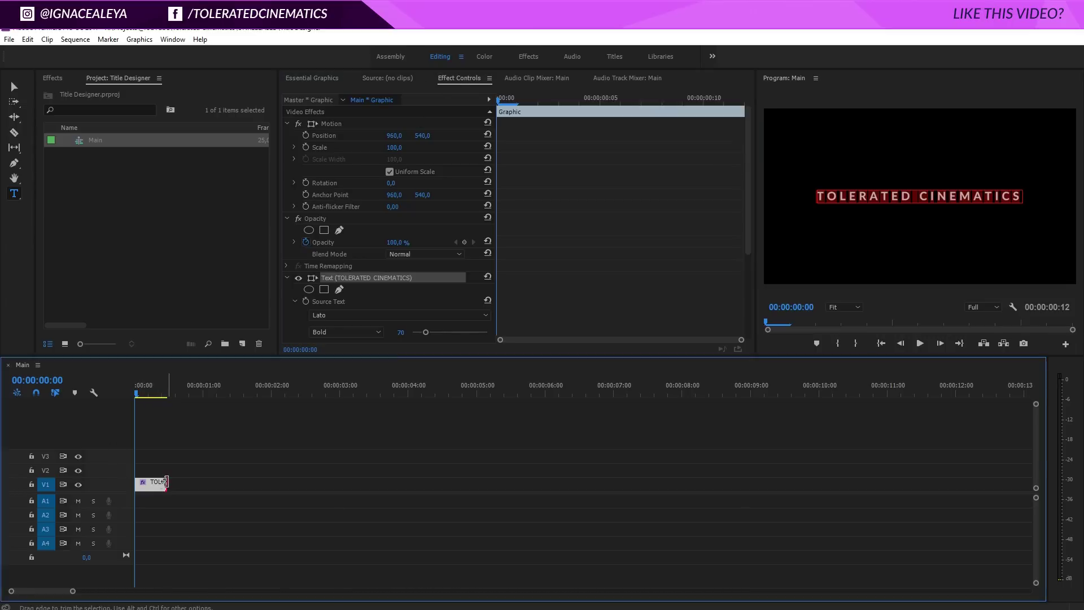
pyautogui.moveTo(164, 481); pyautogui.dragTo(544, 490)
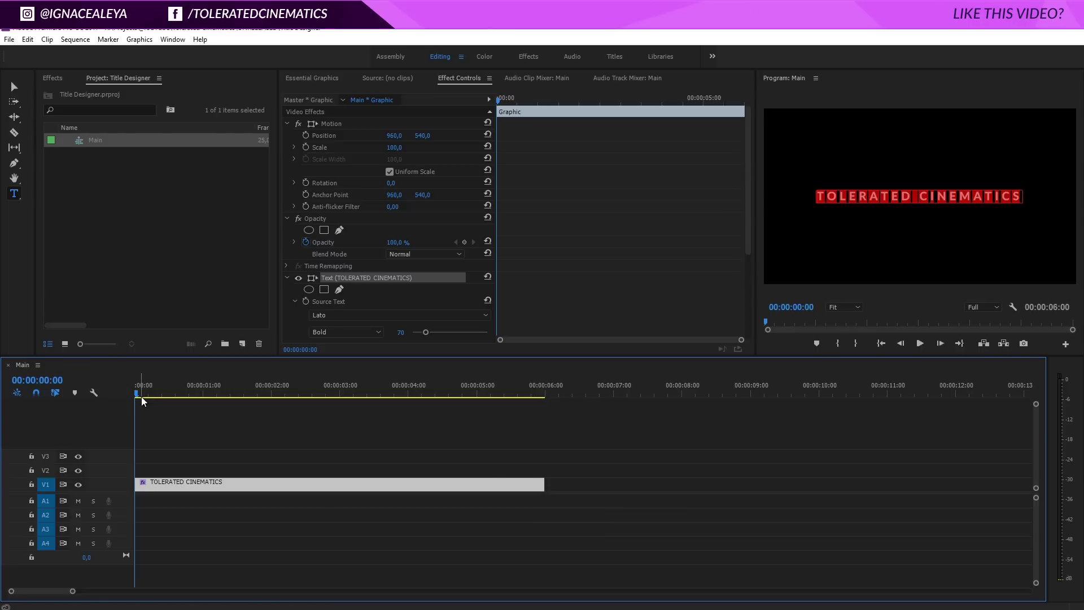
pyautogui.moveTo(745, 224); pyautogui.dragTo(732, 276)
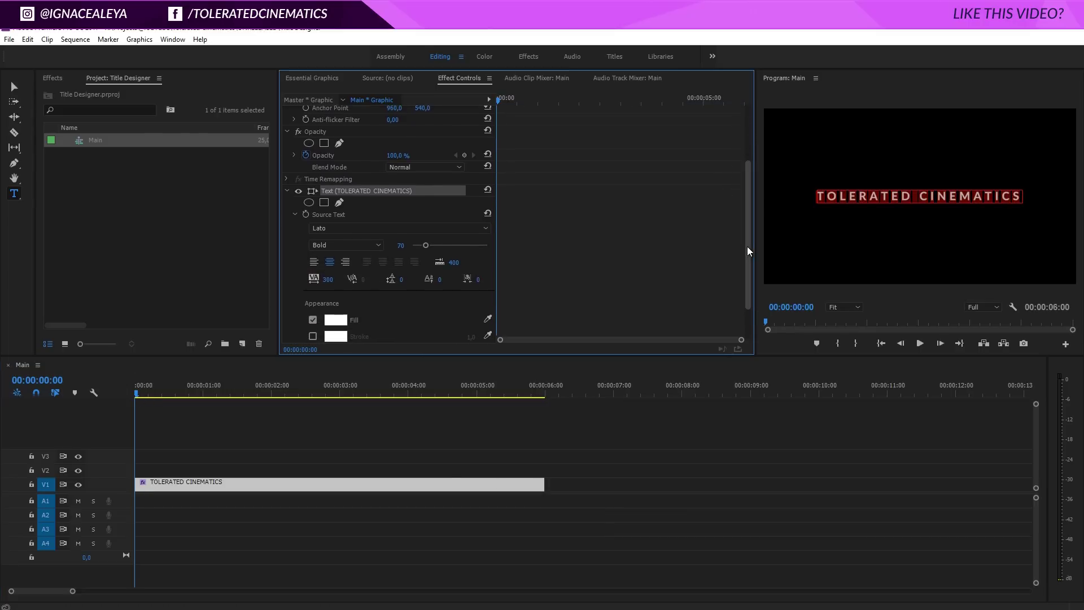
pyautogui.moveTo(747, 246); pyautogui.dragTo(732, 181)
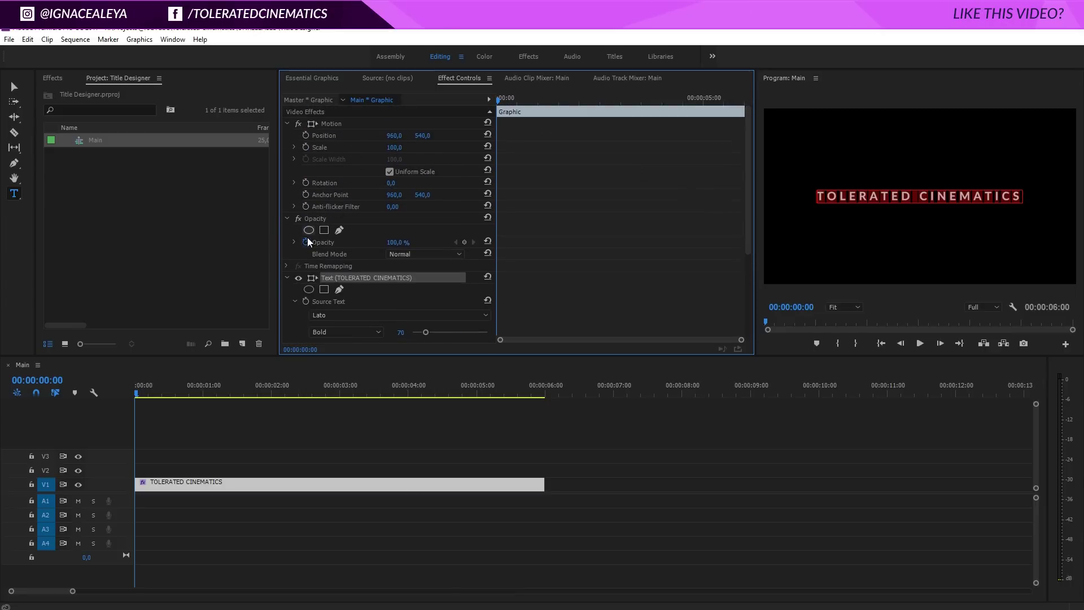
pyautogui.click(393, 243)
pyautogui.write('0')
pyautogui.press('Return')
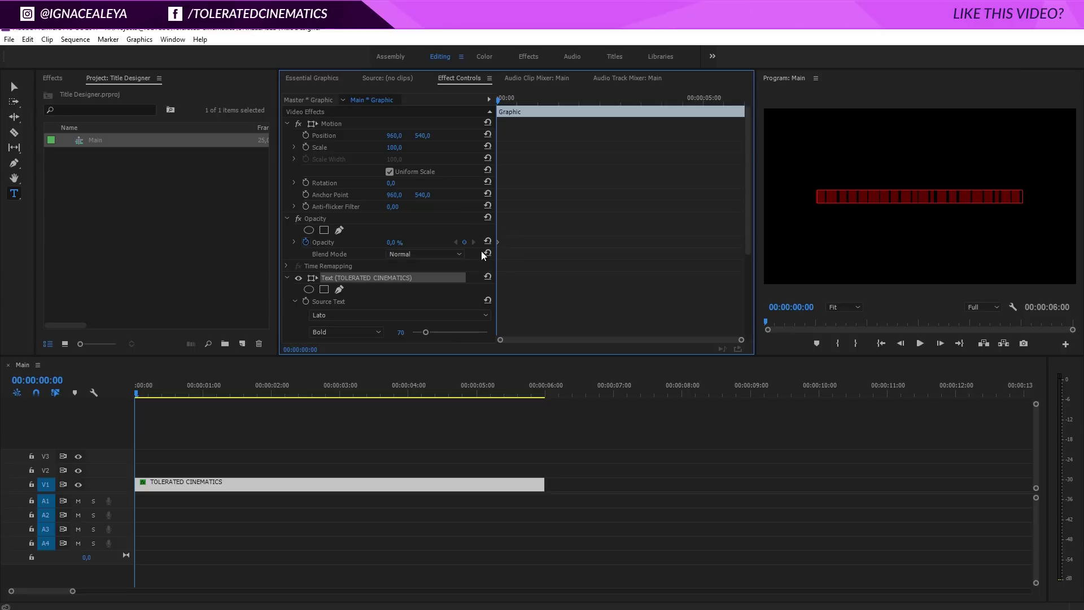
# - Add 100% opacity keyframes at 00:00:01:24 and 00:00:04:00
pyautogui.click(268, 393)
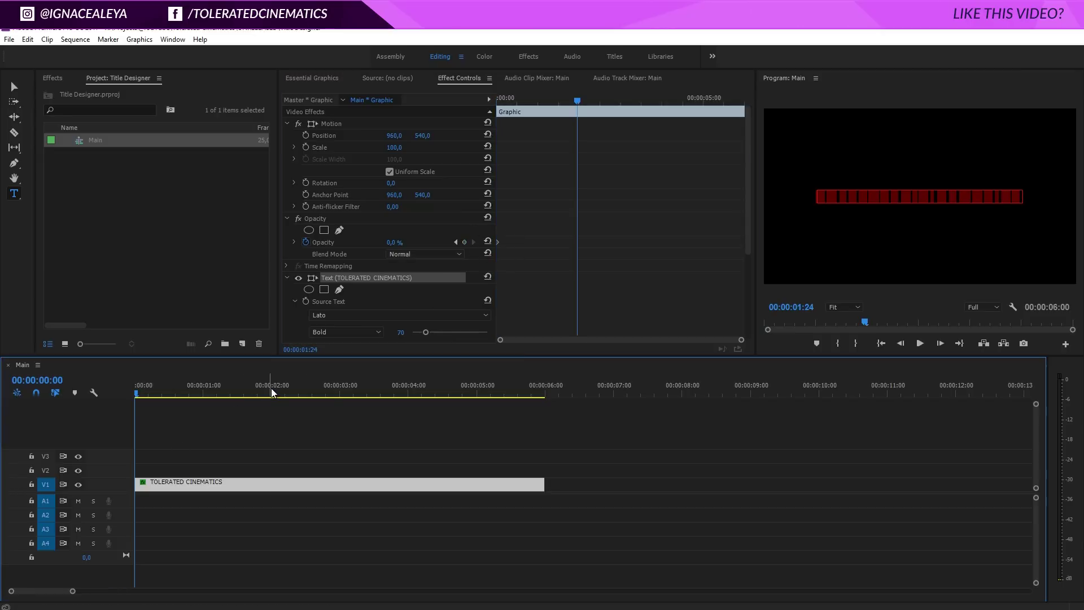
pyautogui.click(393, 242)
pyautogui.write('100')
pyautogui.press('Return')
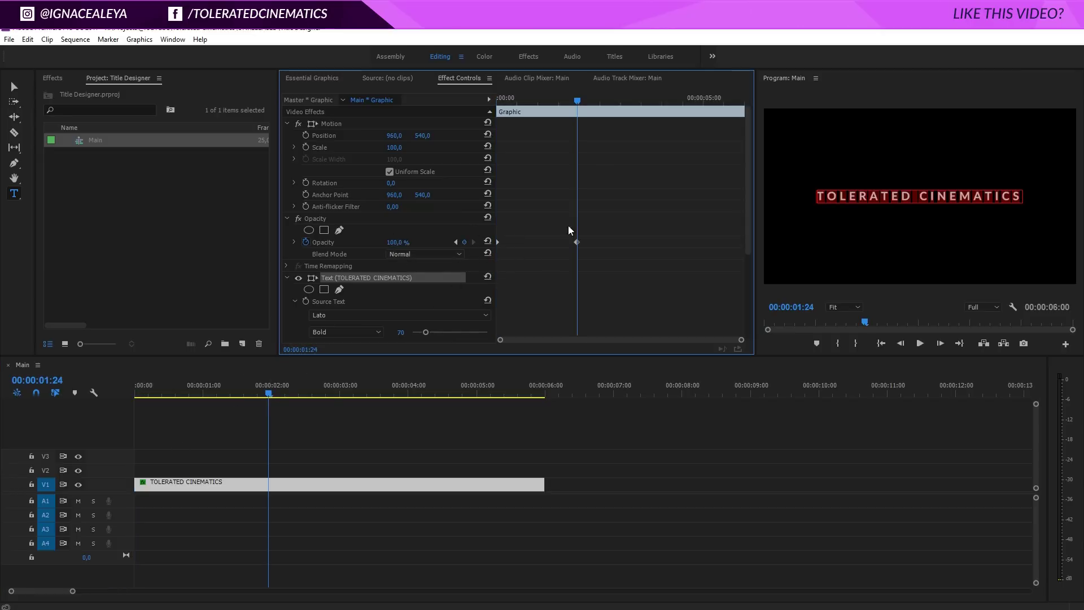
pyautogui.click(412, 390)
pyautogui.click(395, 242)
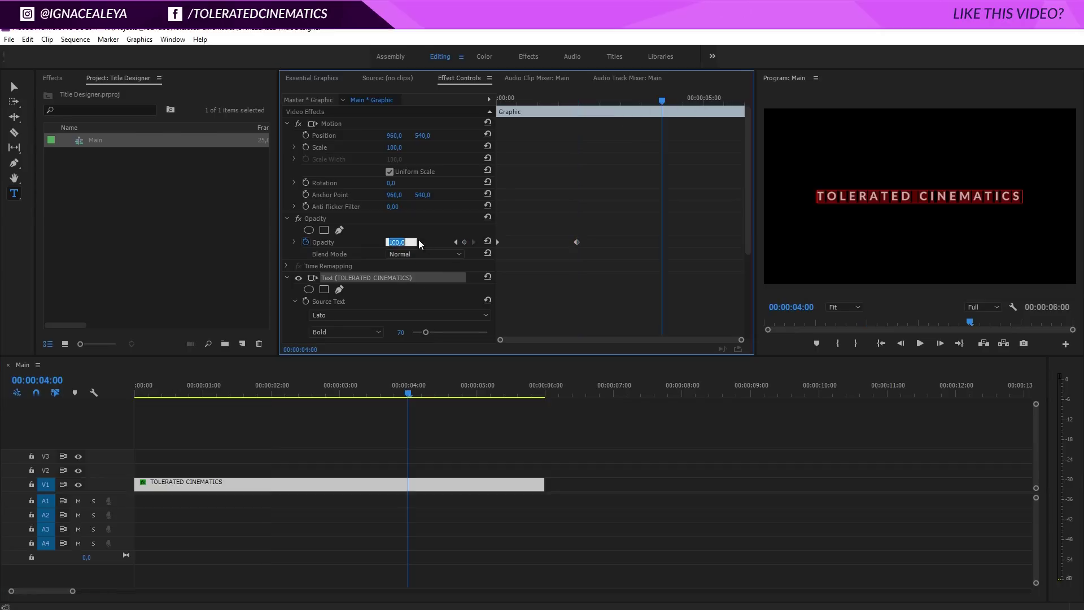
pyautogui.click(465, 242)
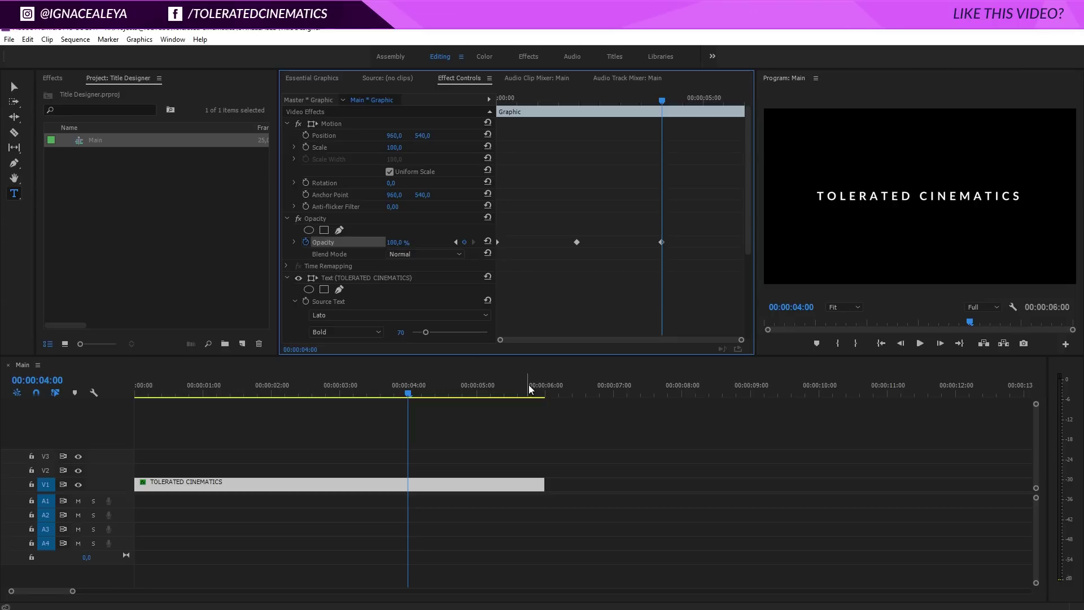
# - Fade opacity to 0% at 00:00:06:00 and select all the opacity keyframes
pyautogui.click(542, 391)
pyautogui.click(545, 390)
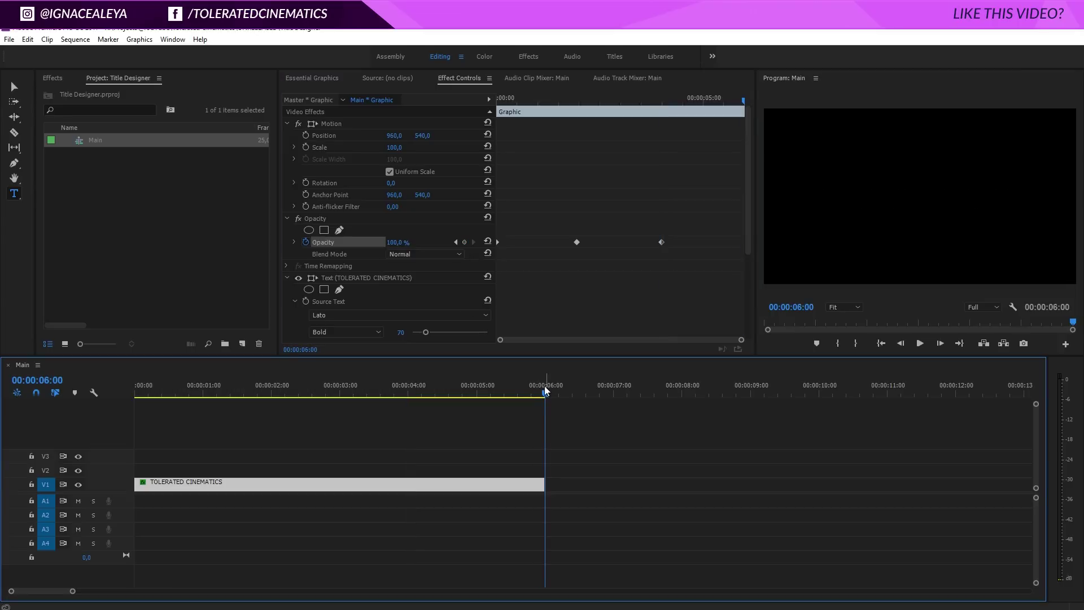
pyautogui.click(394, 243)
pyautogui.write('0')
pyautogui.press('Return')
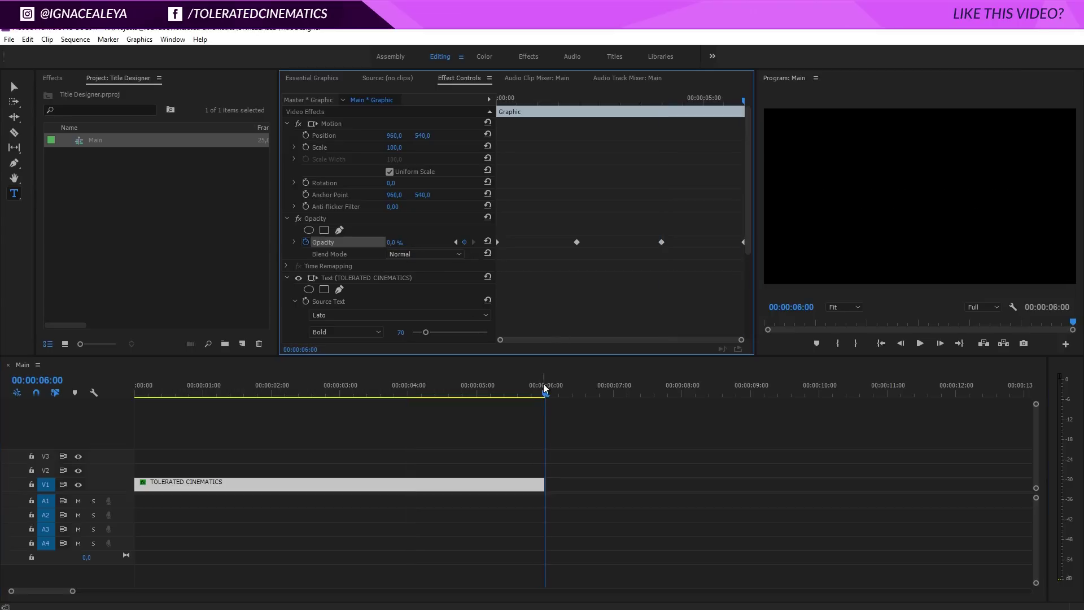
pyautogui.moveTo(546, 389); pyautogui.dragTo(488, 431)
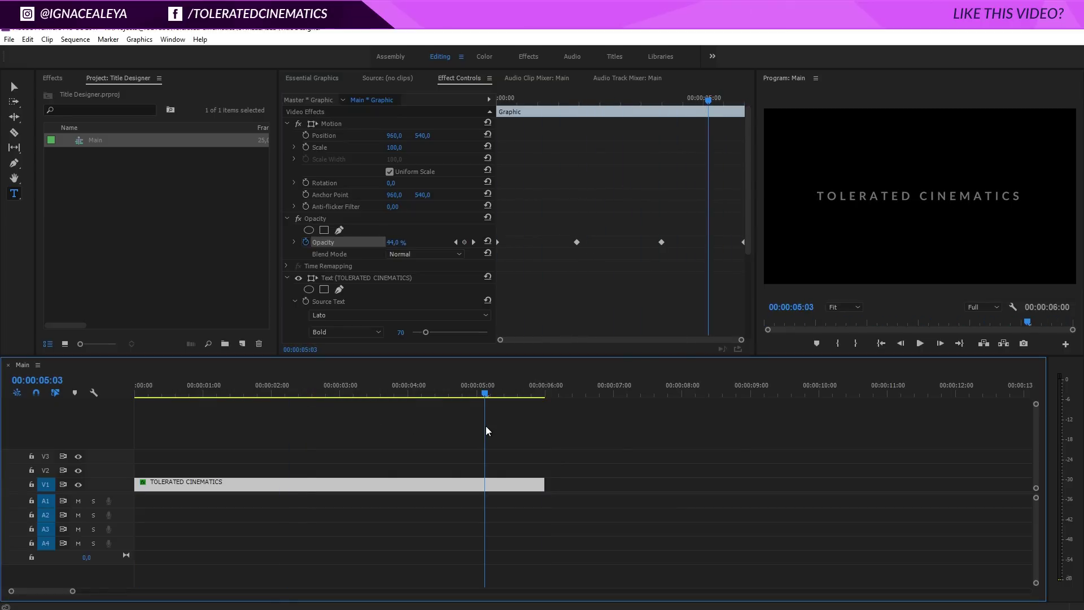
pyautogui.click(734, 241)
pyautogui.moveTo(723, 228); pyautogui.dragTo(466, 276)
# - Give the opacity keyframes Auto Bezier easing, preview the fade, then show the Effects library
pyautogui.rightClick(661, 243)
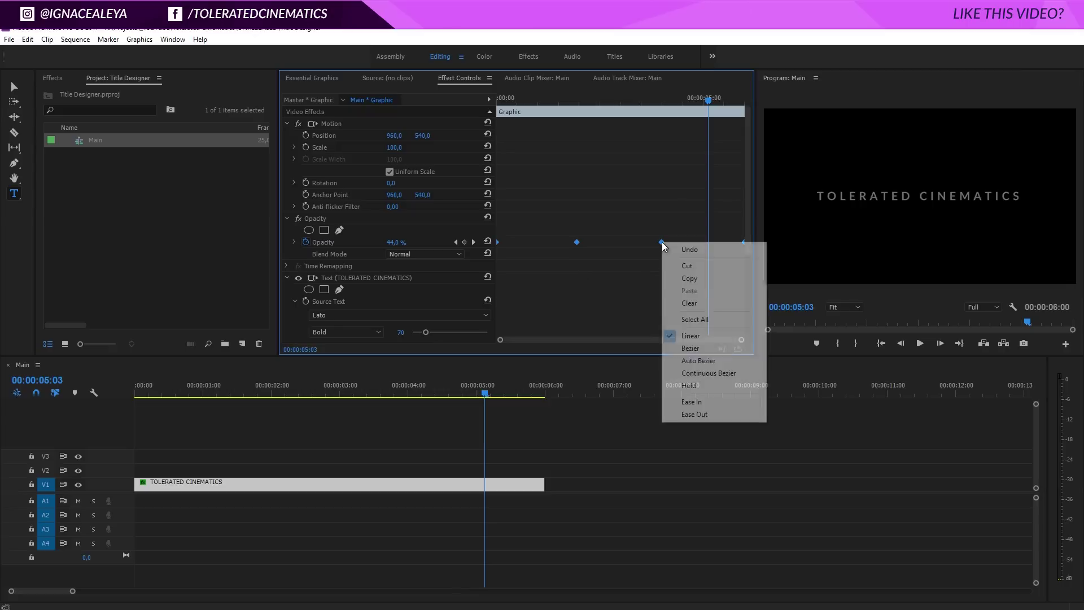
pyautogui.click(694, 362)
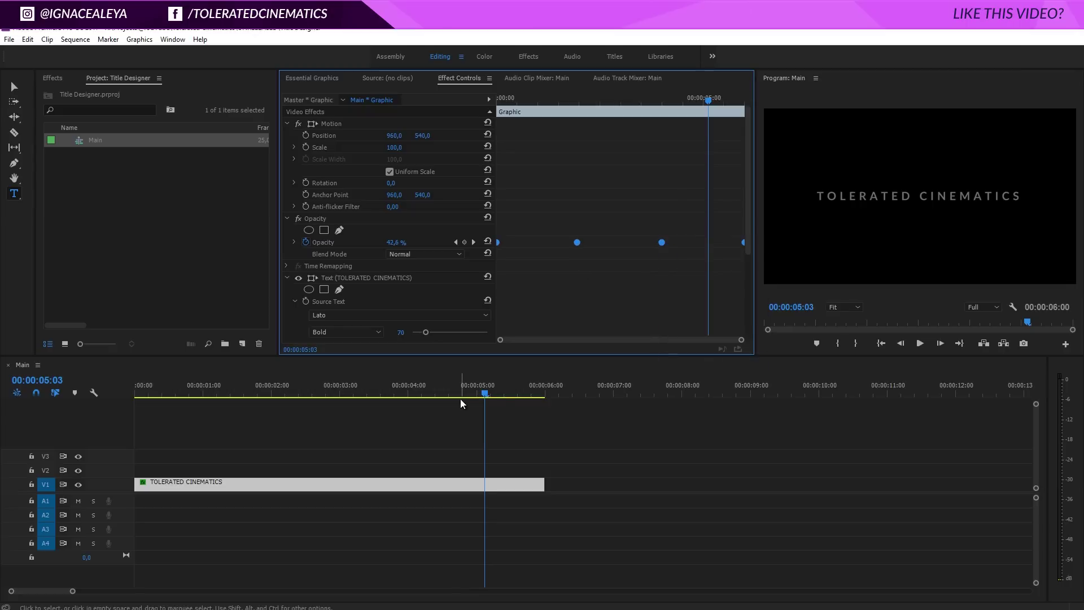
pyautogui.moveTo(460, 399); pyautogui.dragTo(127, 405)
pyautogui.press('space')
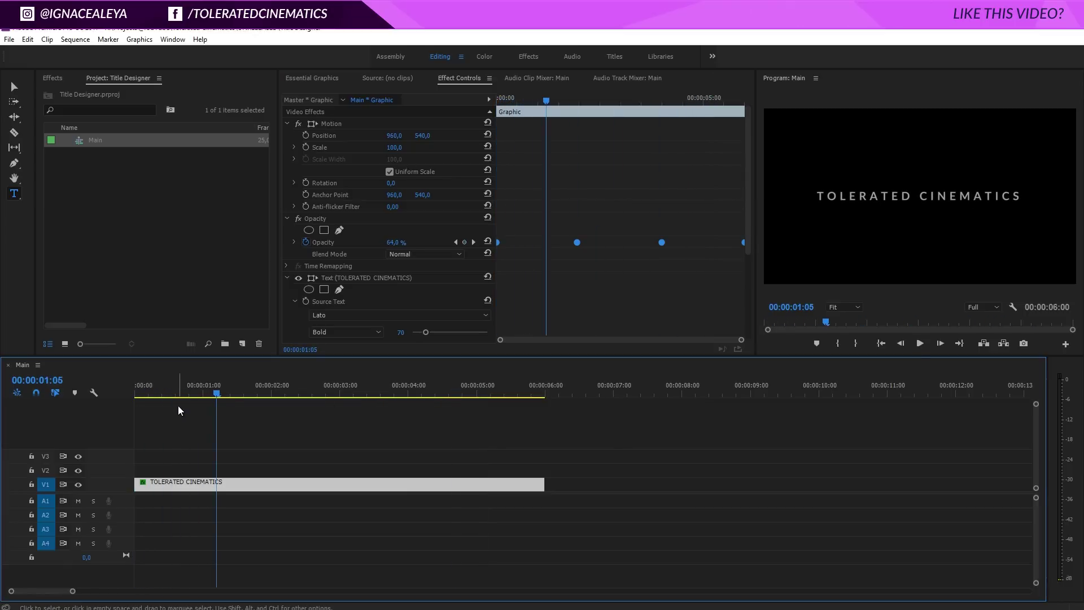
pyautogui.moveTo(205, 393); pyautogui.dragTo(275, 406)
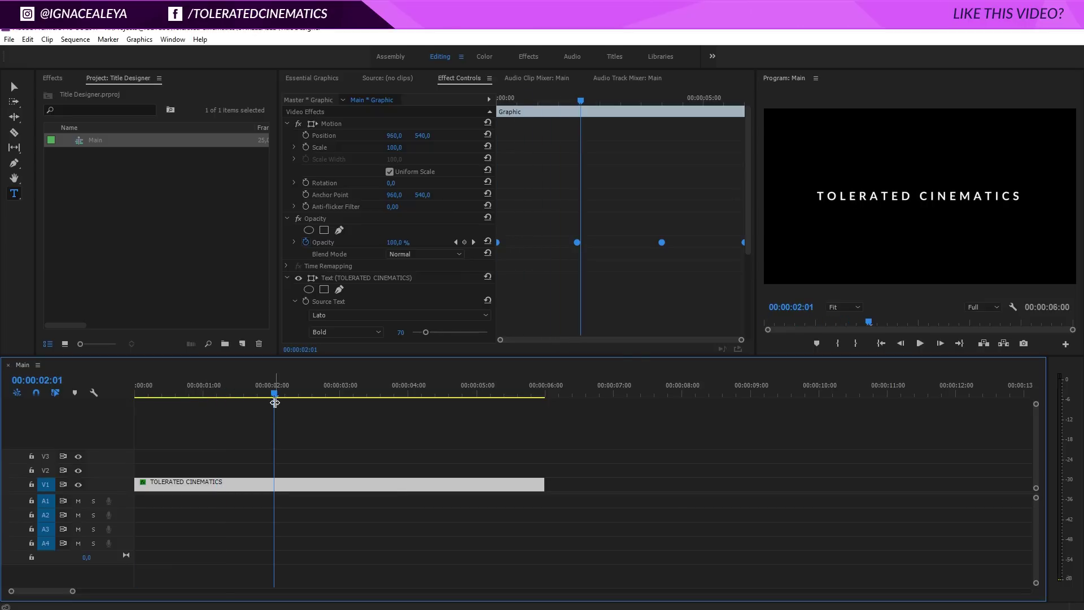
pyautogui.click(49, 78)
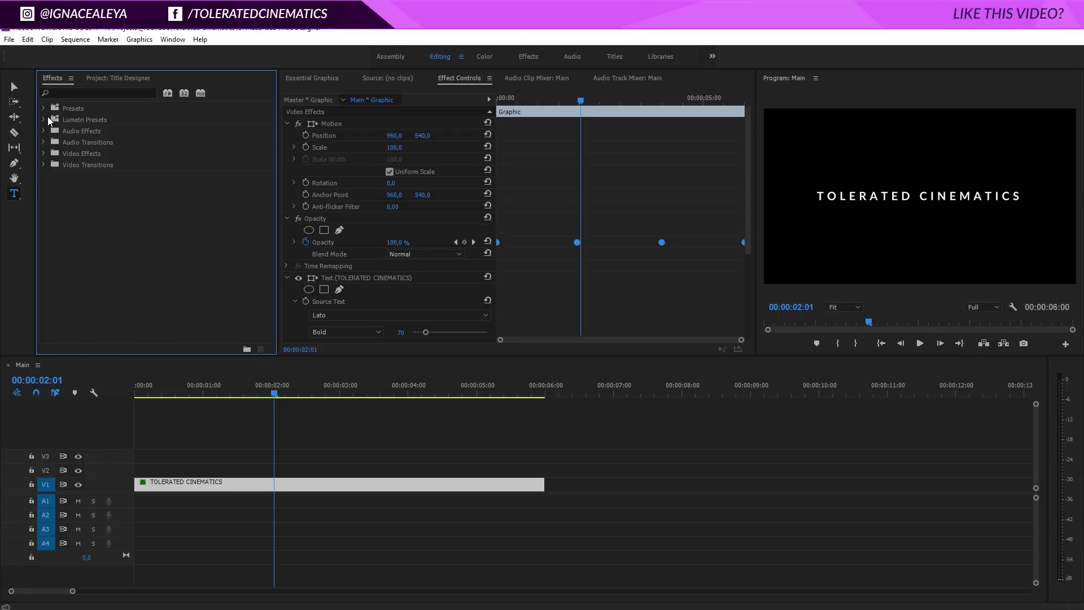
# - Apply Gaussian Blur from Video Effects > Blur & Sharpen to the title clip
pyautogui.click(43, 153)
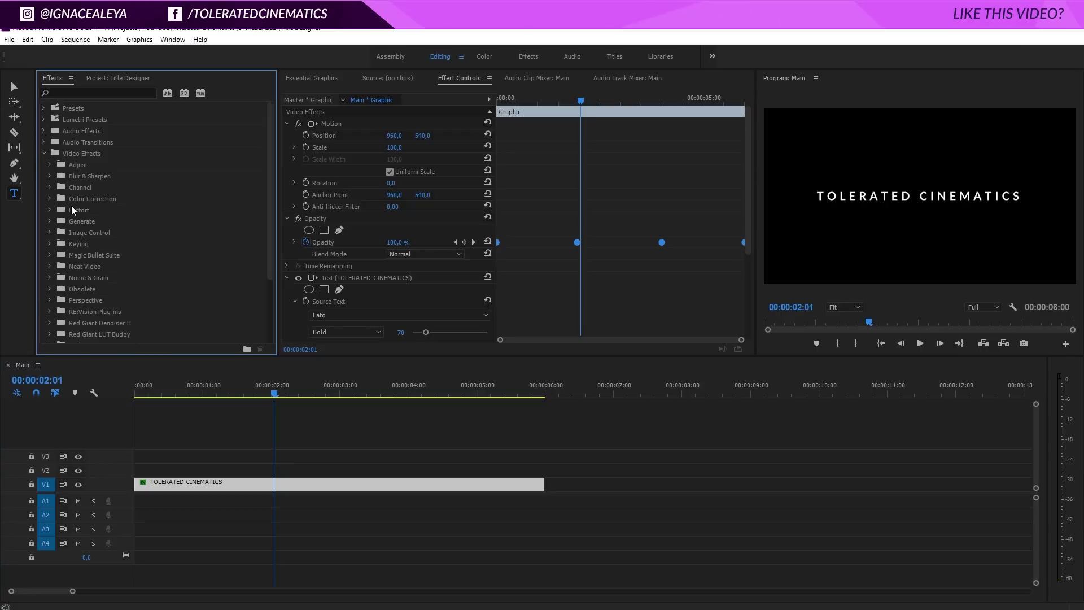
pyautogui.click(49, 176)
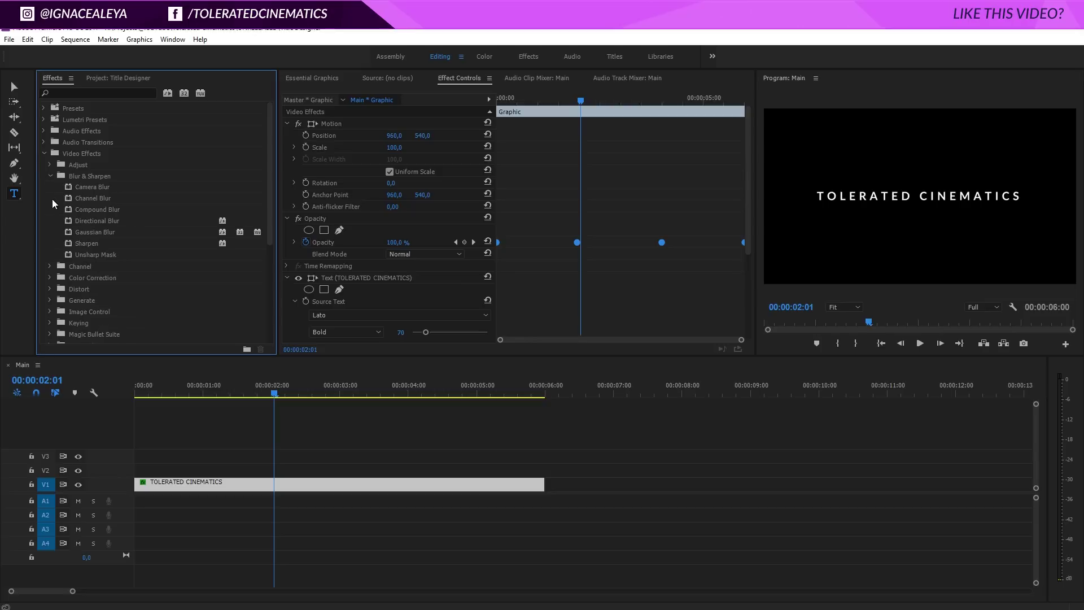
pyautogui.moveTo(87, 233); pyautogui.dragTo(215, 483)
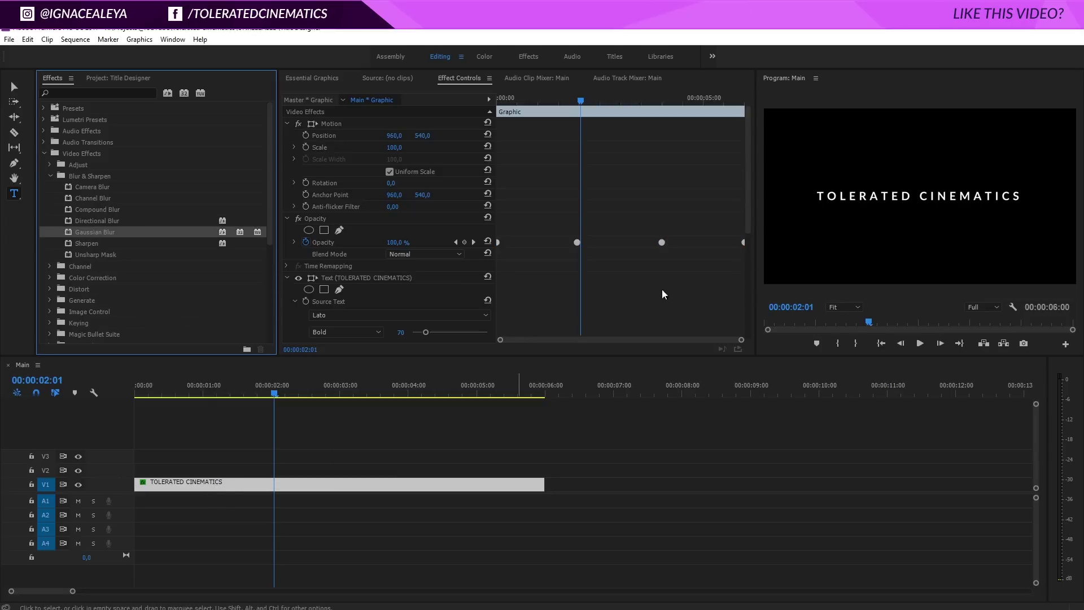
pyautogui.moveTo(748, 203); pyautogui.dragTo(743, 326)
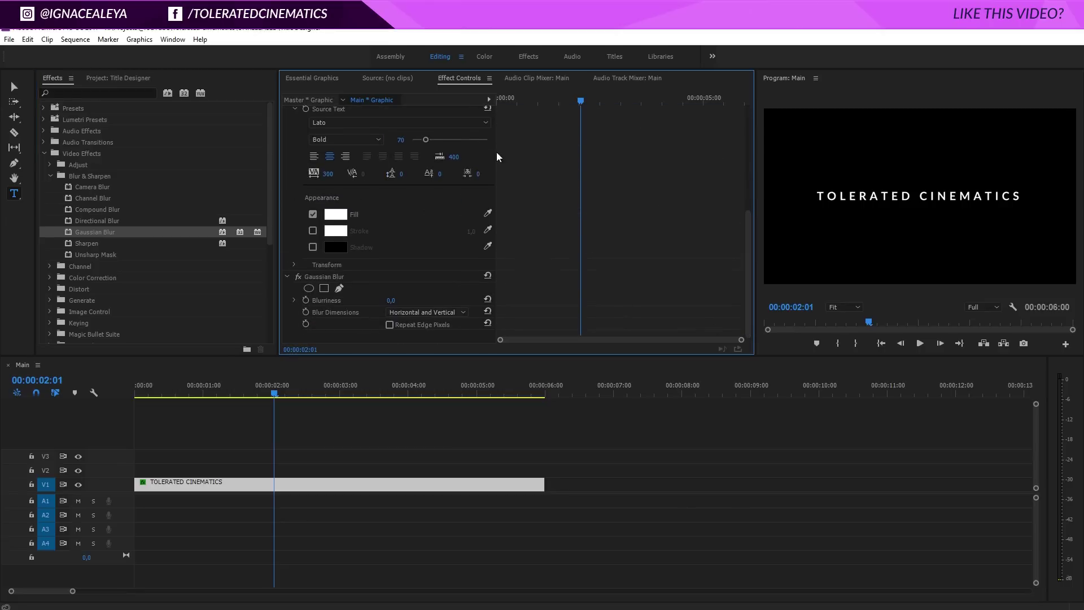
# - Keyframe Blurriness at 50 at the clip start and 0 at 00:00:02:00
pyautogui.press('Home')
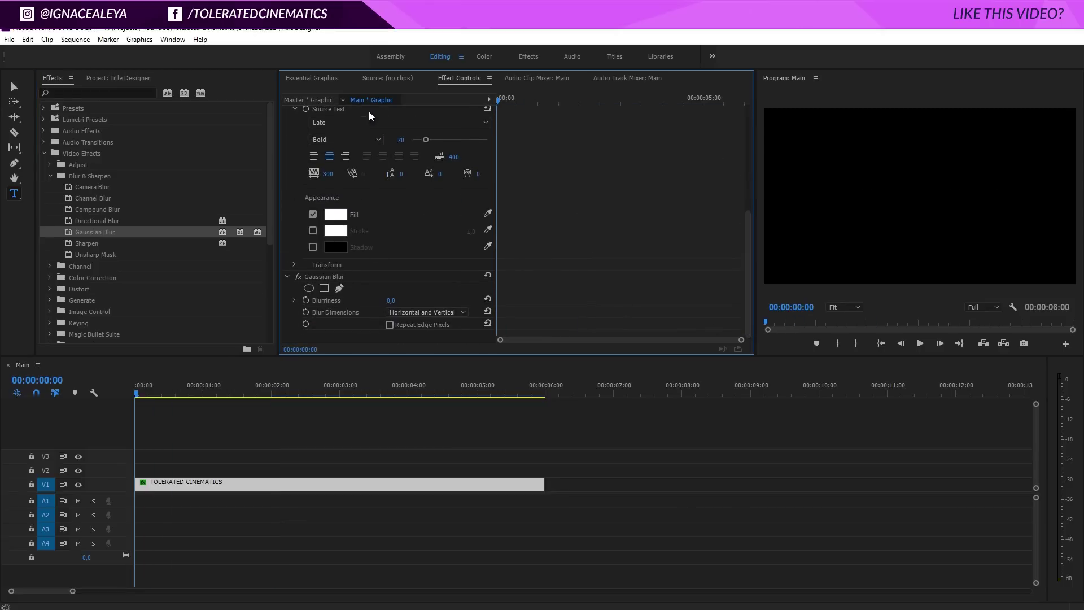
pyautogui.click(305, 301)
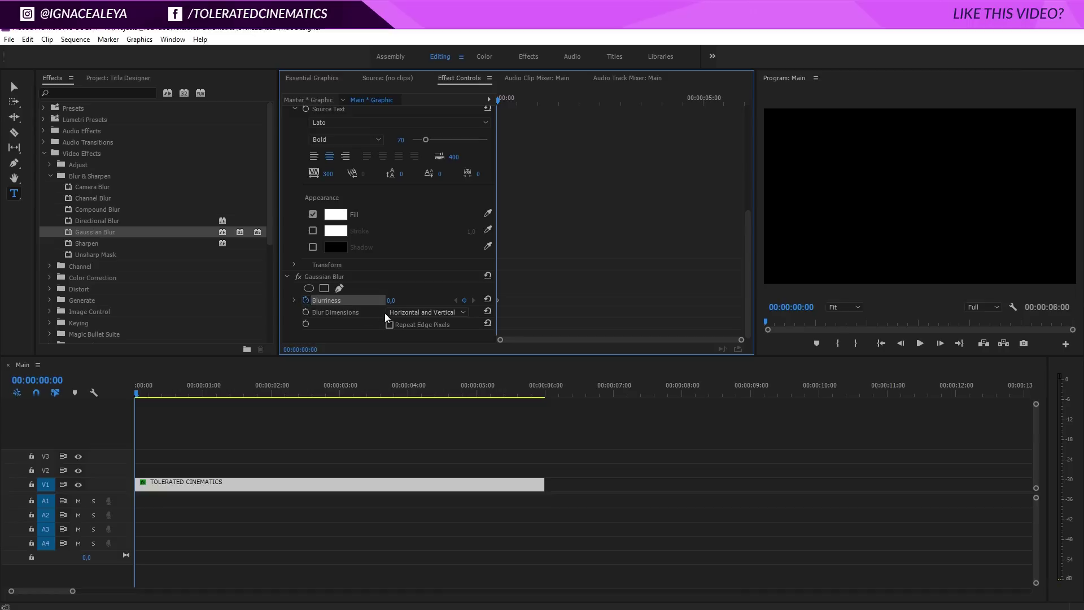
pyautogui.click(391, 301)
pyautogui.write('50')
pyautogui.press('Return')
pyautogui.click(272, 398)
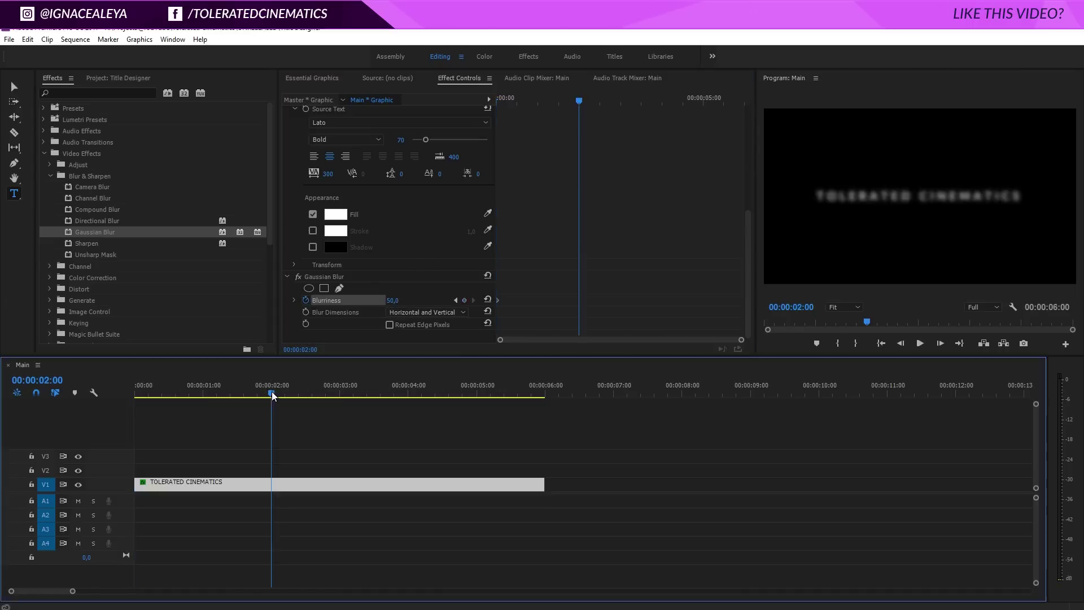
pyautogui.moveTo(393, 301); pyautogui.dragTo(361, 301)
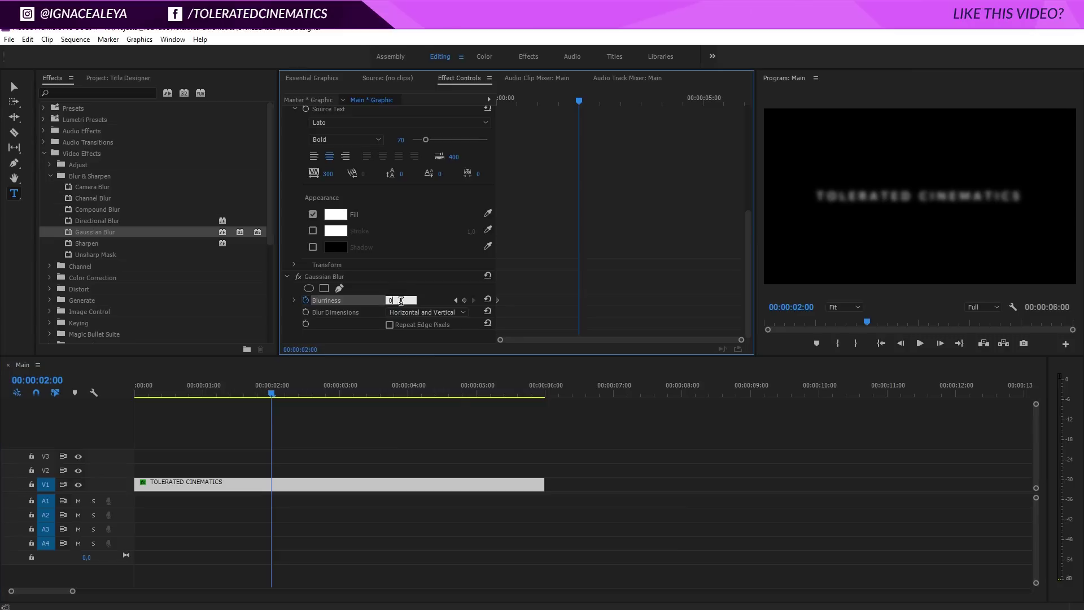
# - Add a Blurriness keyframe at 00:00:03:24 and play the sequence back
pyautogui.click(406, 388)
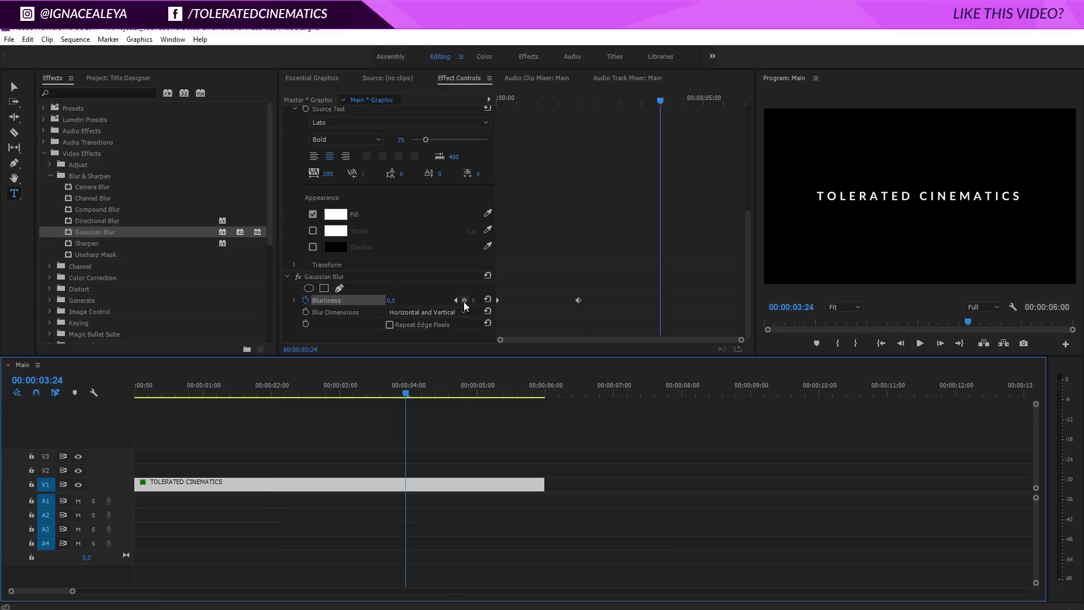
pyautogui.click(464, 300)
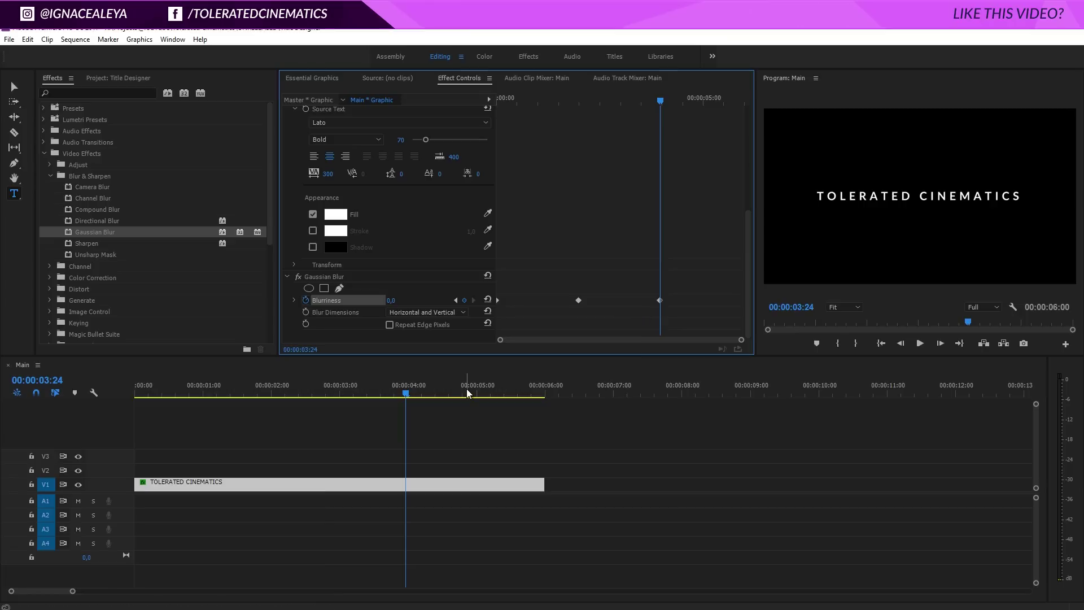
pyautogui.moveTo(467, 393); pyautogui.dragTo(544, 398)
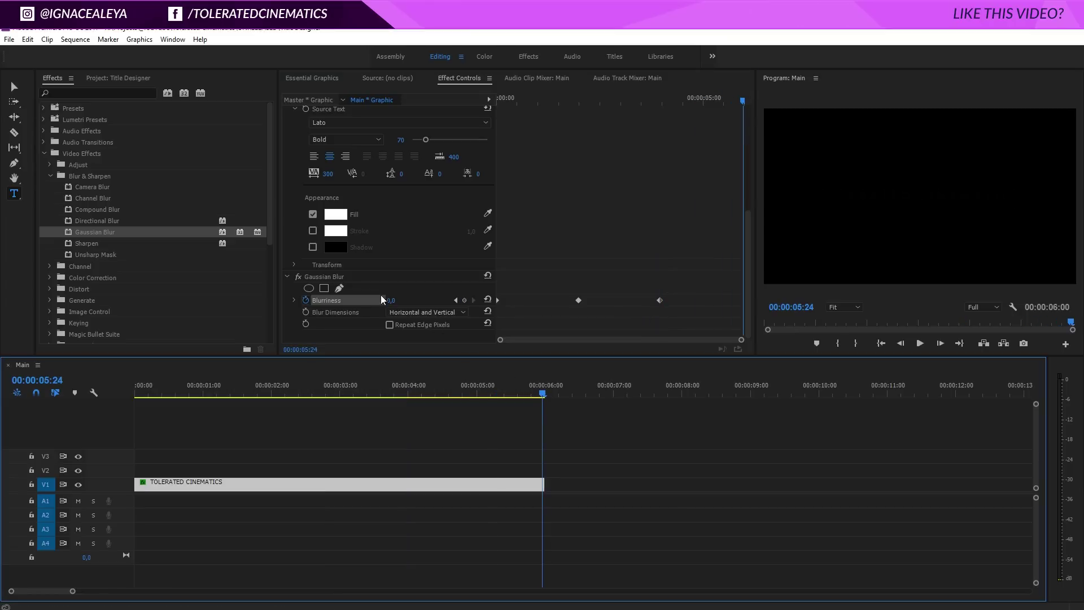
pyautogui.click(422, 424)
pyautogui.press('space')
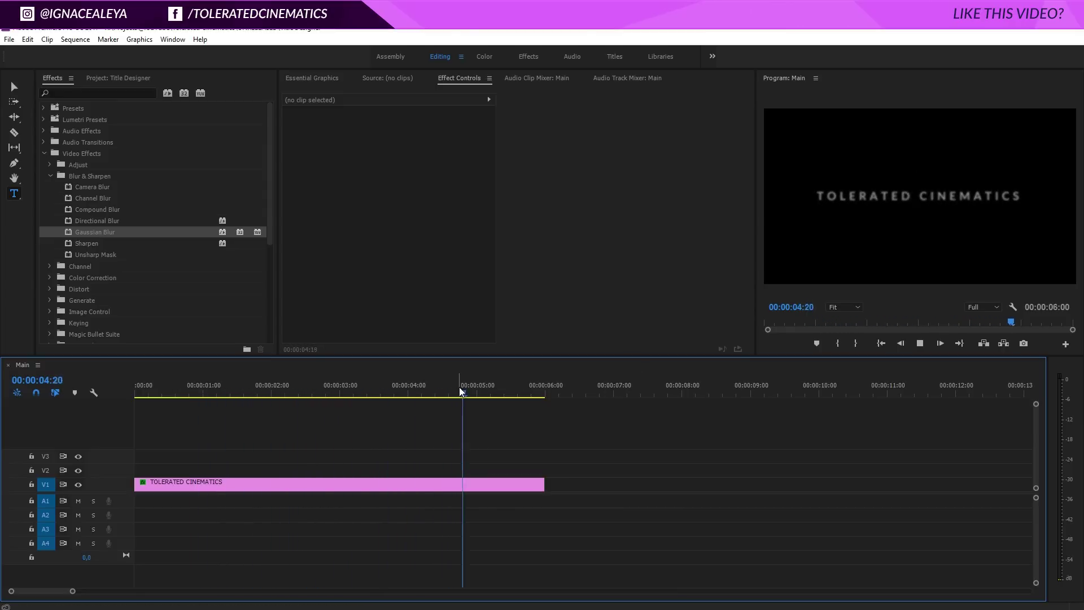
# - Keyframe the title's Scale from the start to 110 at the six-second mark
pyautogui.moveTo(459, 388); pyautogui.dragTo(455, 387)
pyautogui.press('Home')
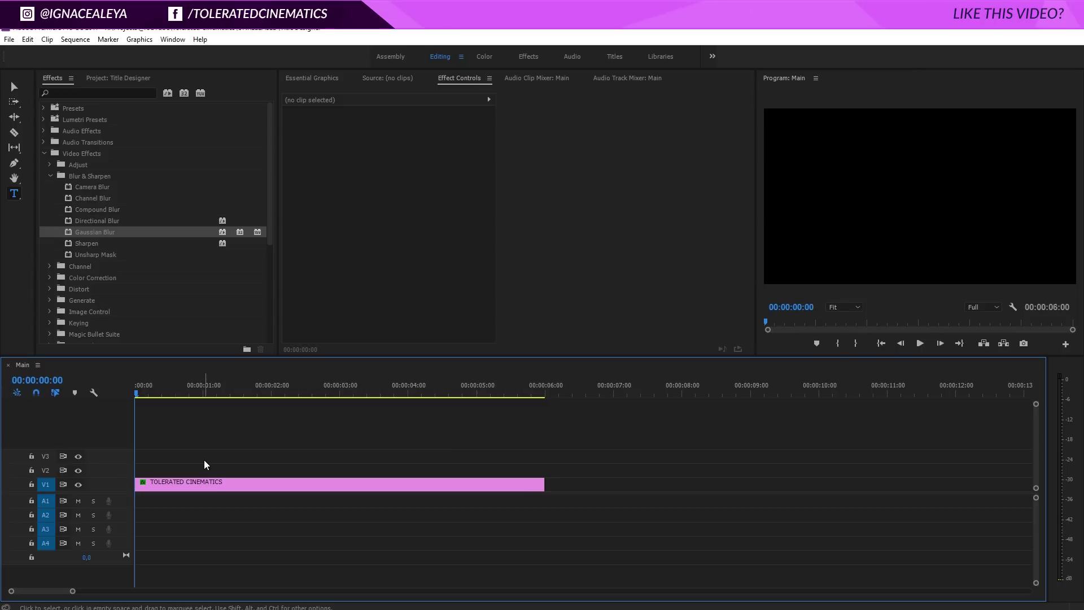
pyautogui.click(204, 484)
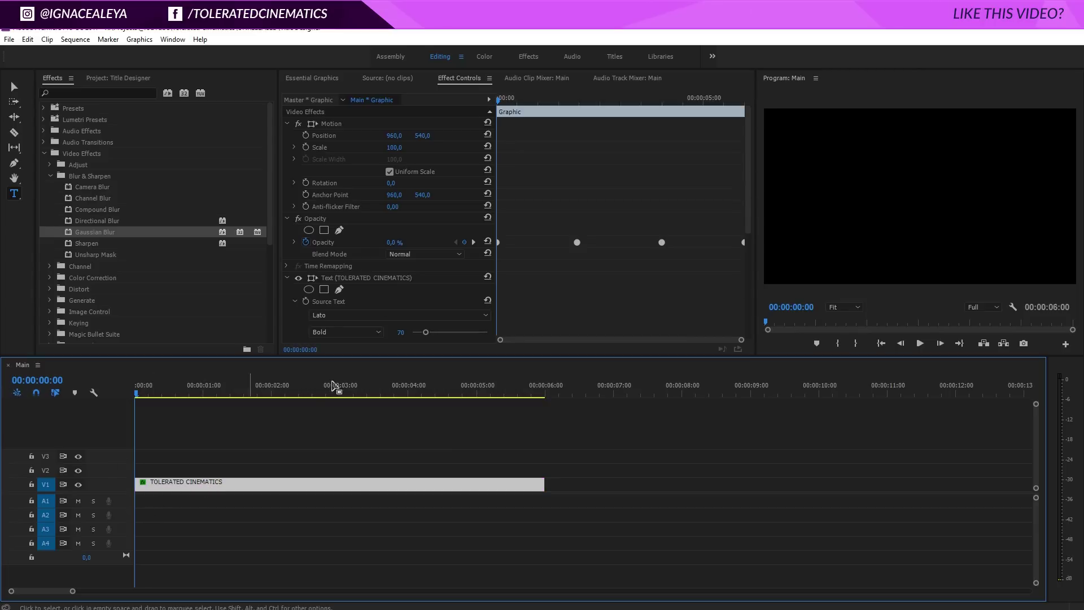
pyautogui.click(303, 147)
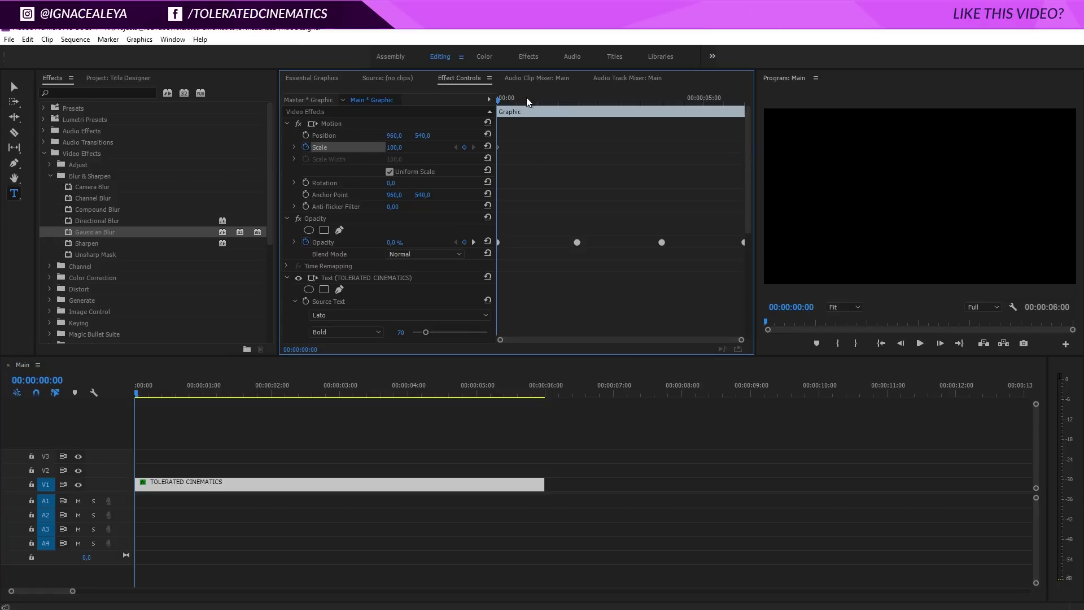
pyautogui.moveTo(521, 97); pyautogui.dragTo(750, 115)
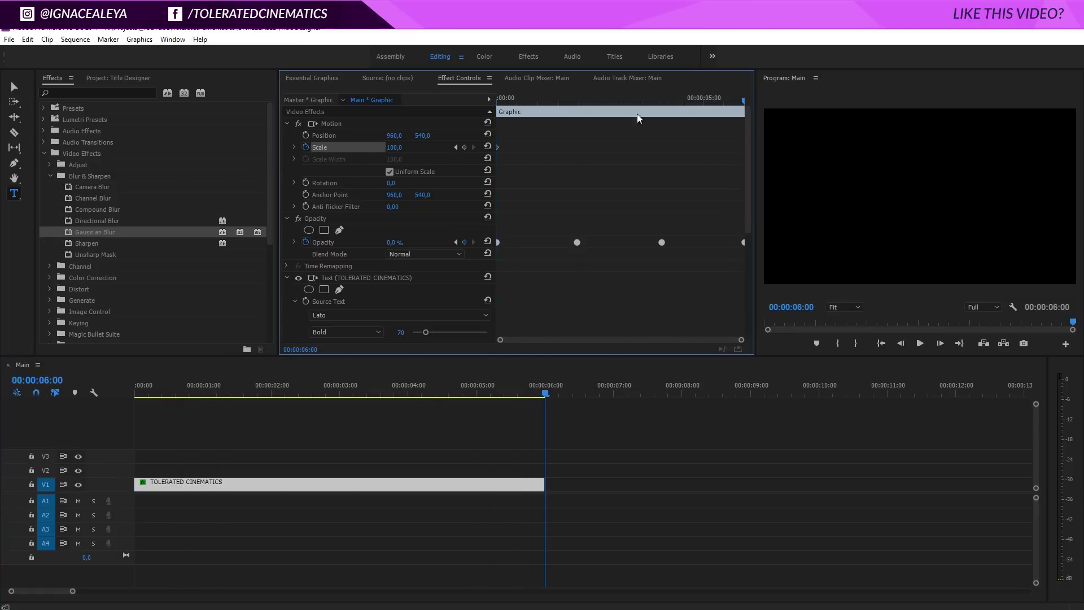
pyautogui.click(394, 147)
pyautogui.write('110')
pyautogui.press('Return')
# - Preview the slow zoom and reselect the title clip with the Selection tool
pyautogui.click(408, 420)
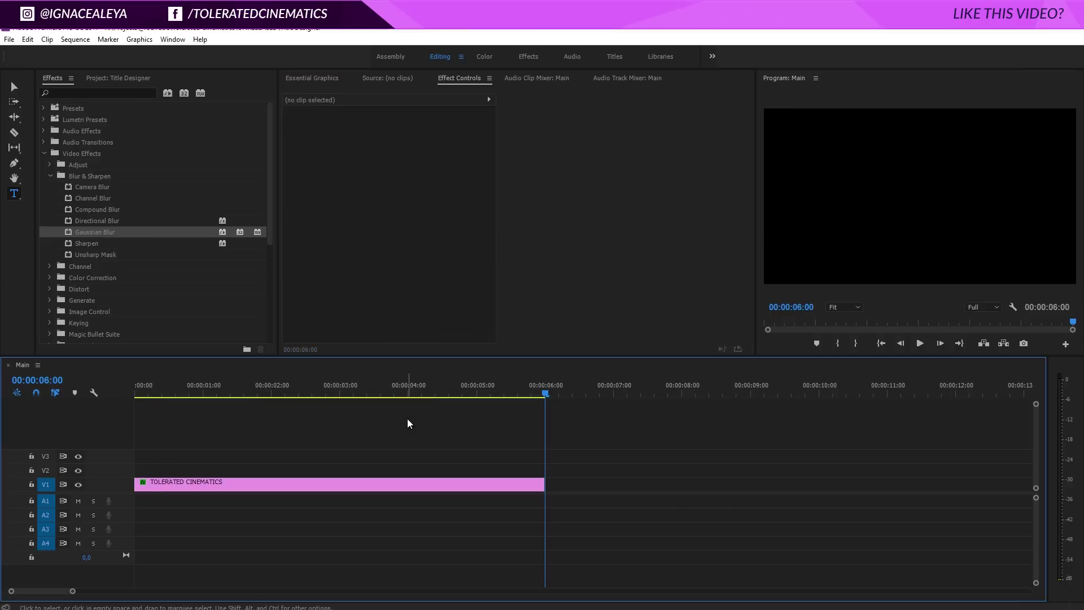
pyautogui.press('space')
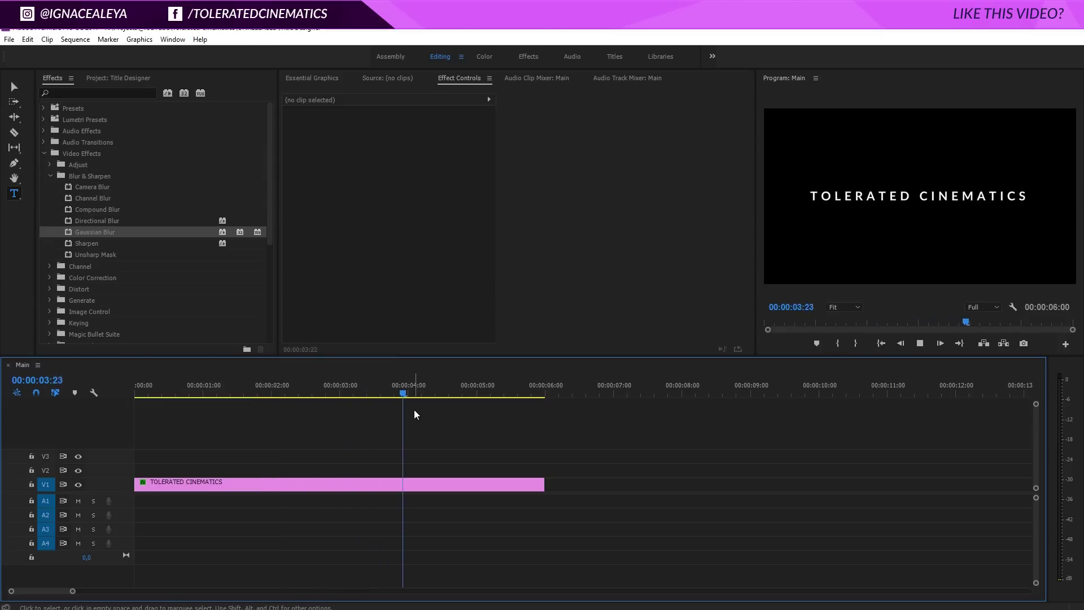
pyautogui.click(418, 391)
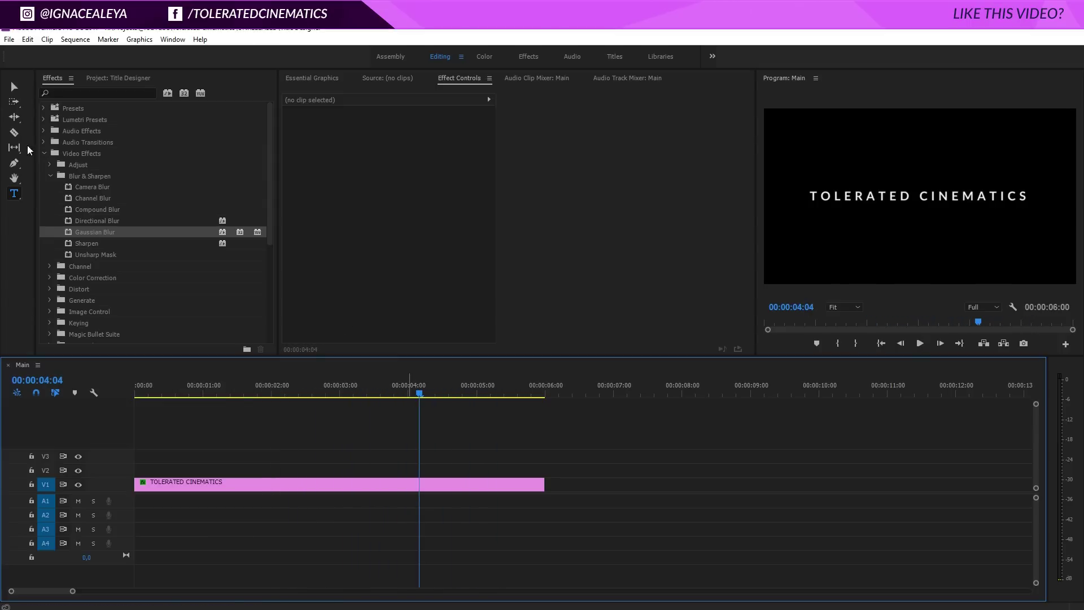
pyautogui.click(15, 85)
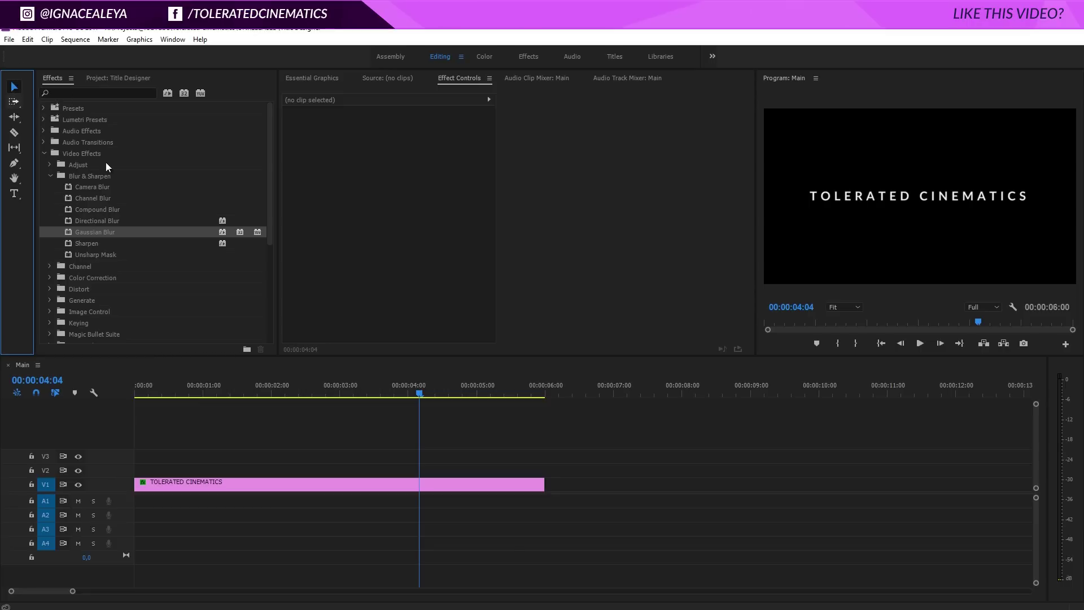
pyautogui.click(336, 486)
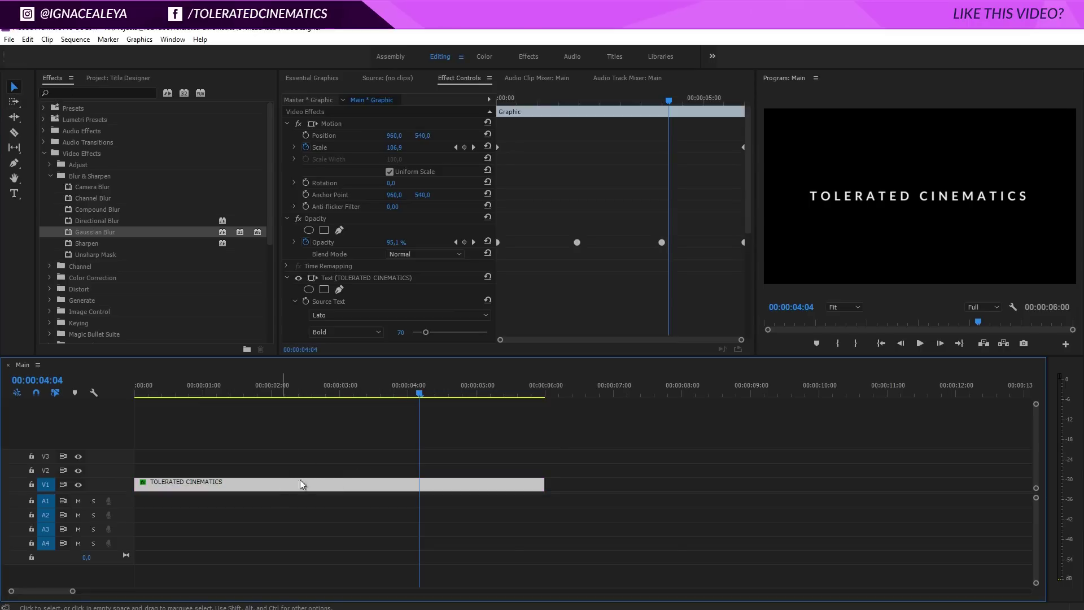
# - Duplicate the title clip onto track V2 and select the copy
pyautogui.click(313, 80)
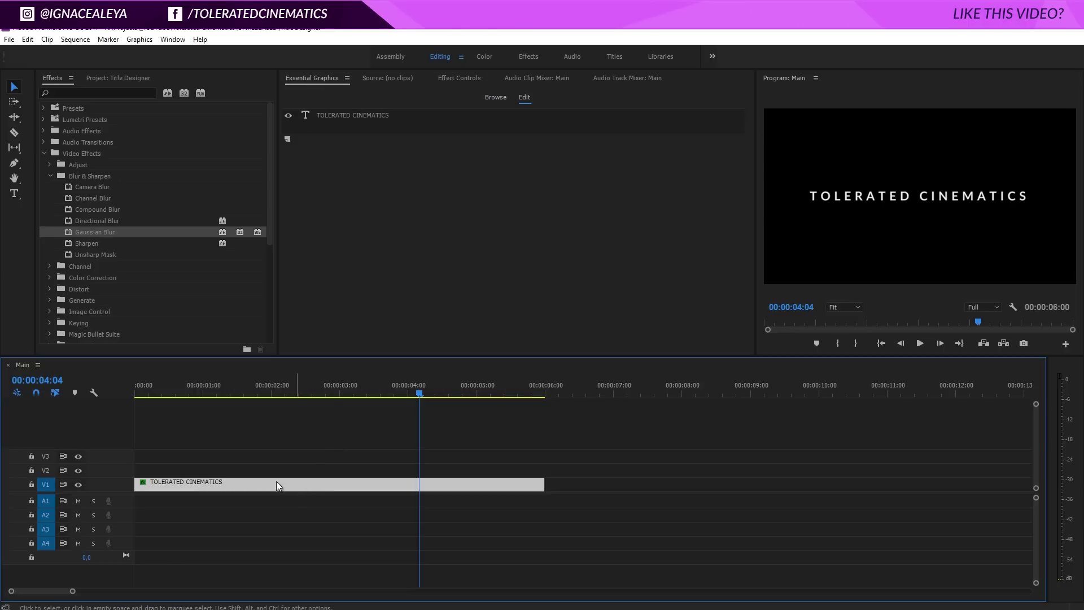
pyautogui.moveTo(281, 485); pyautogui.dragTo(283, 469)
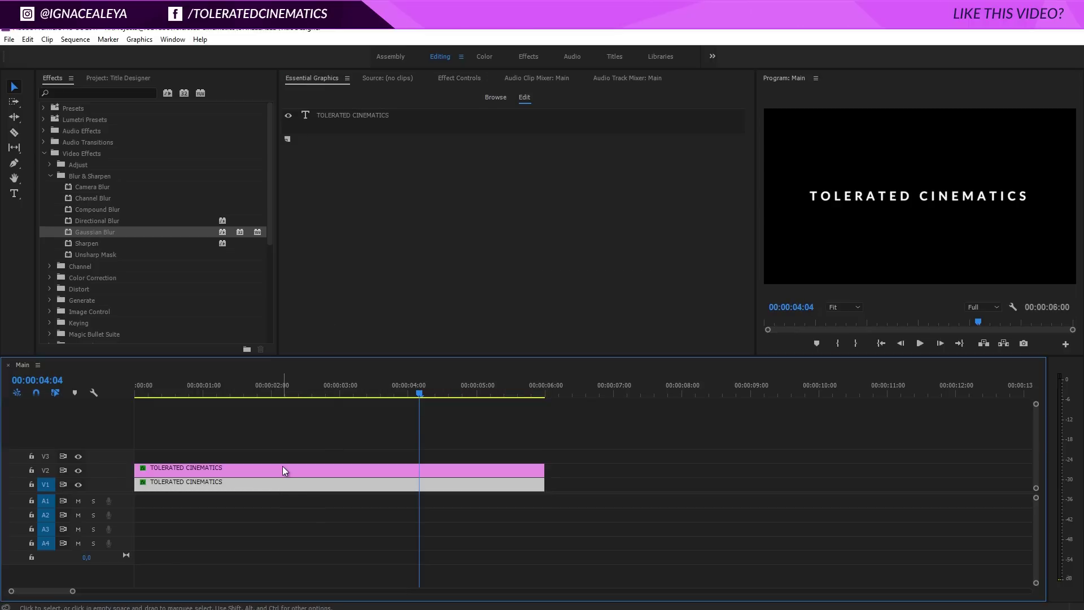
pyautogui.click(282, 465)
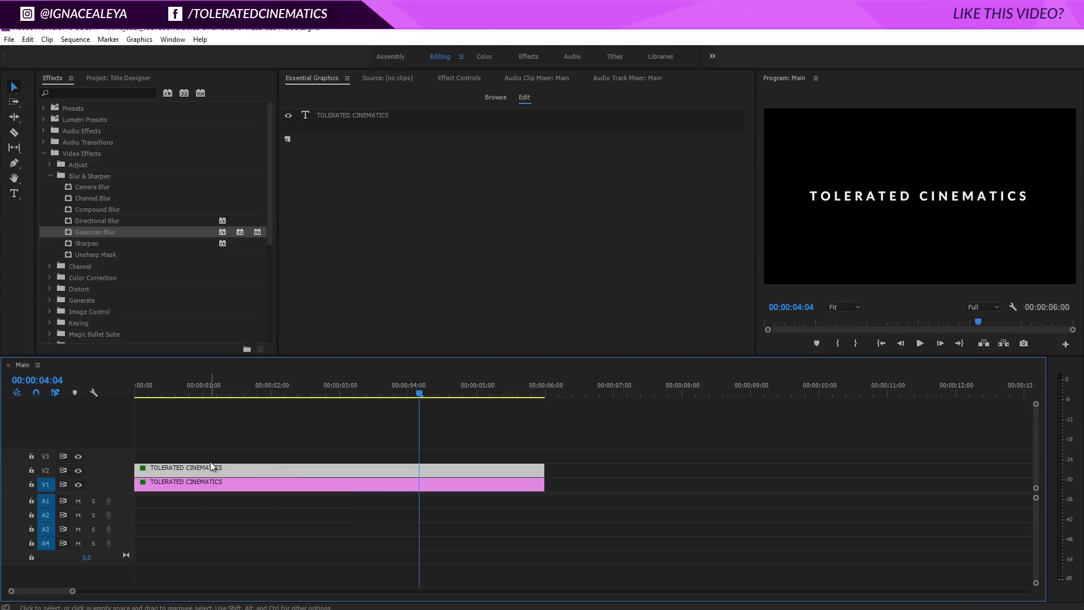
# - Retype the copy's text as 'SUBSCRIBE FOR MORE' and select it
pyautogui.click(338, 113)
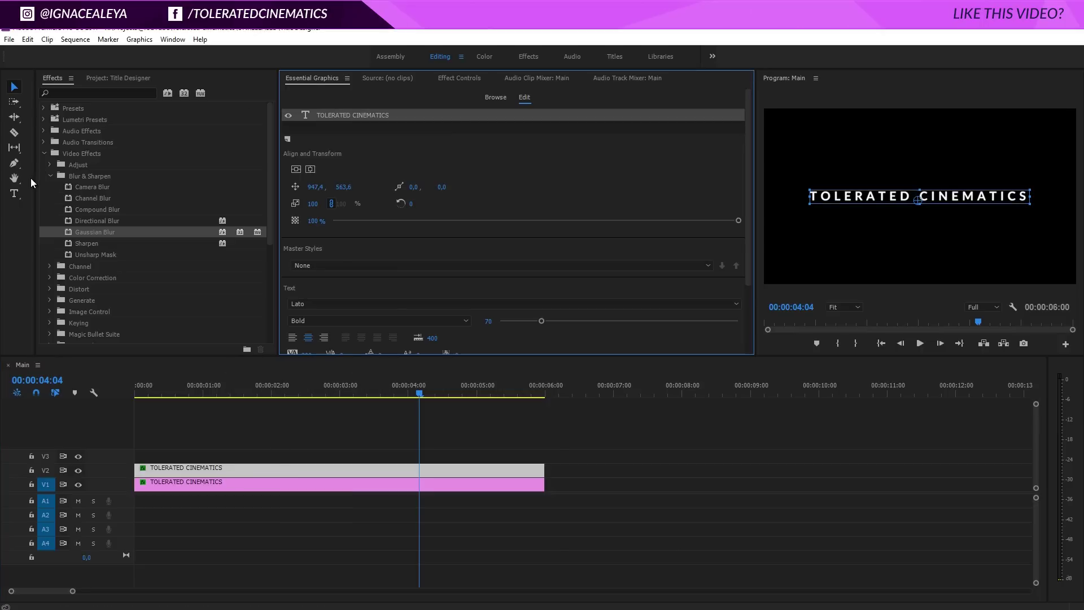
pyautogui.click(14, 193)
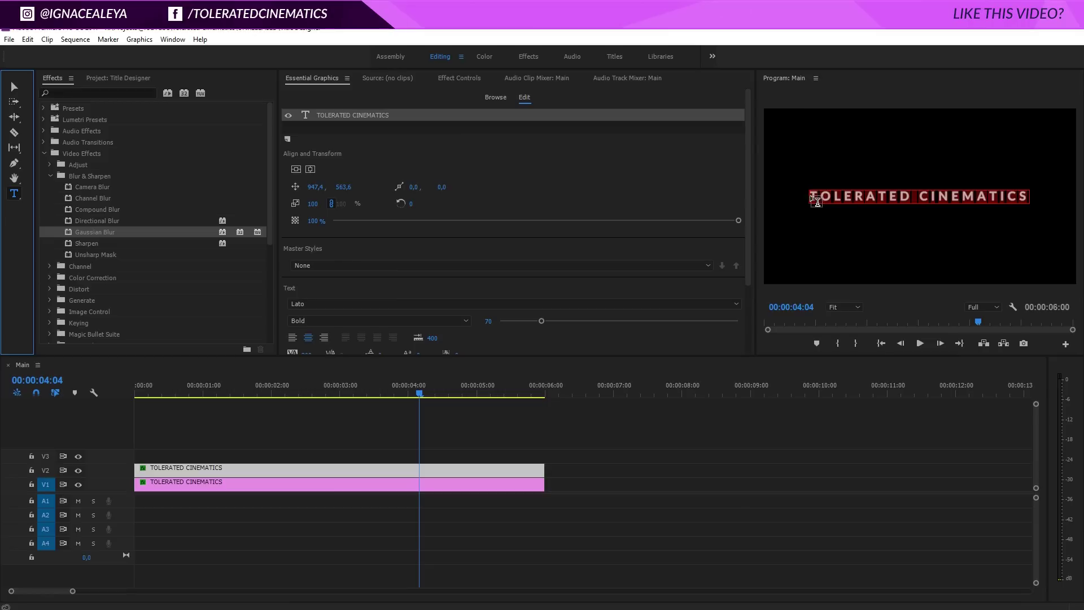
pyautogui.click(903, 196)
pyautogui.write('SUBSCRIBE FOR MORE')
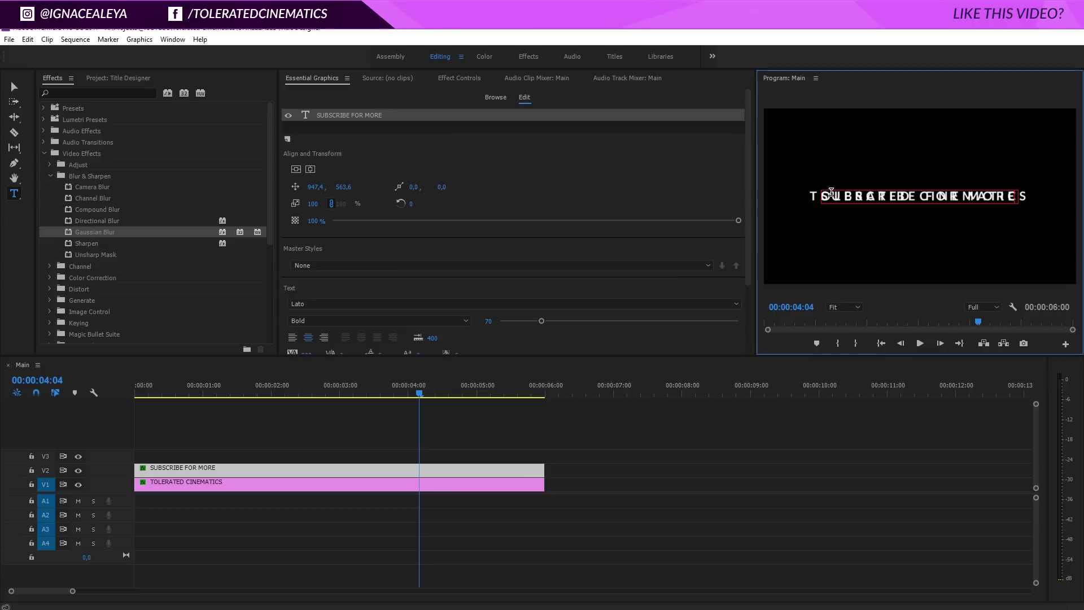
pyautogui.hotkey('ctrl', 'a')
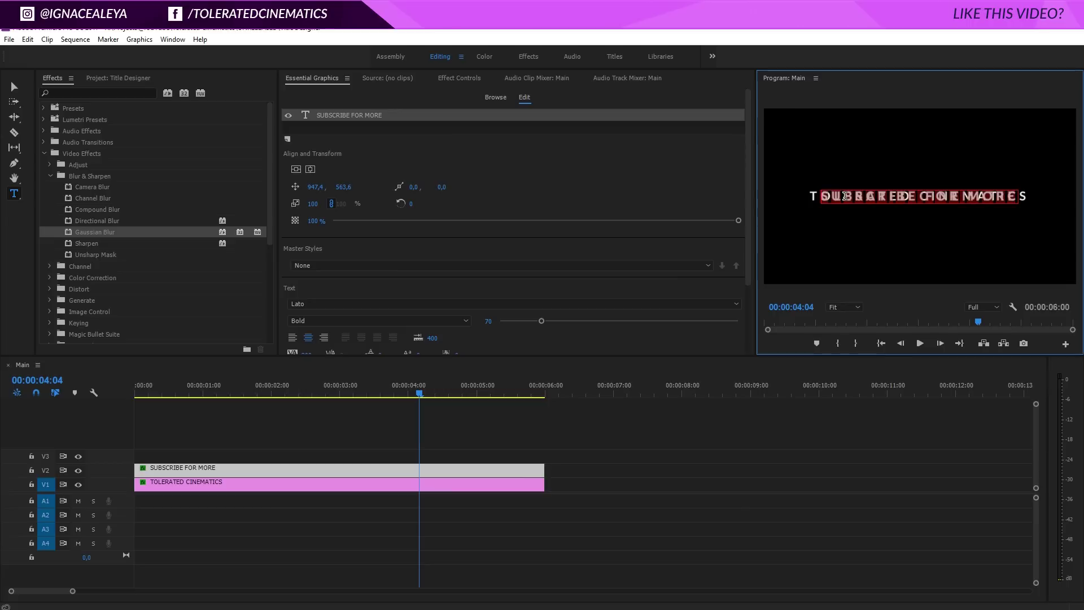
pyautogui.scroll(-1, 748, 221)
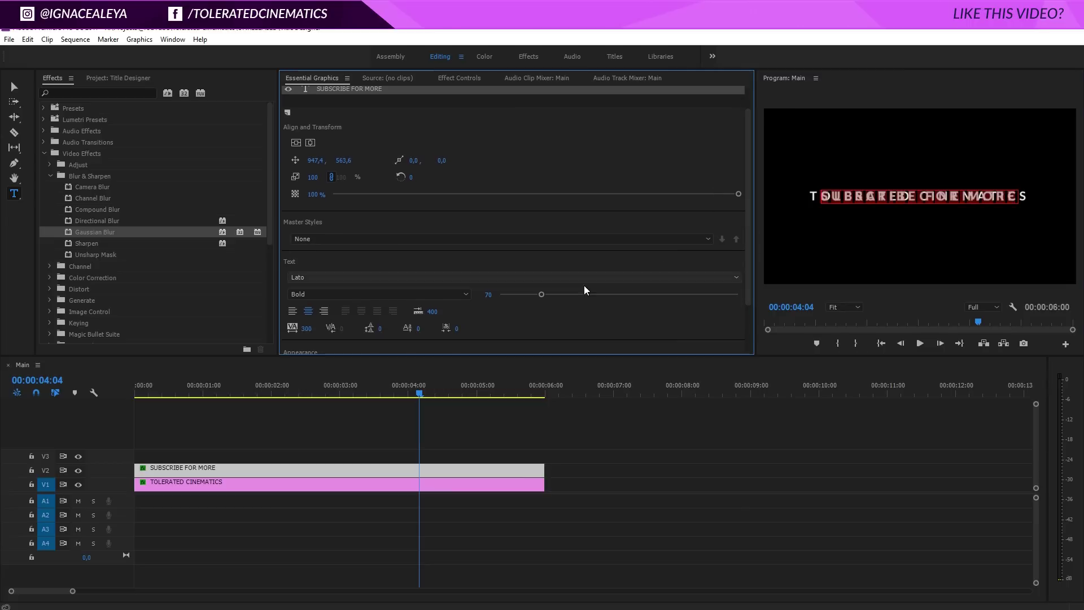
# - Make the subtitle Lato Light at size 55 and move it below the title
pyautogui.moveTo(541, 294); pyautogui.dragTo(531, 295)
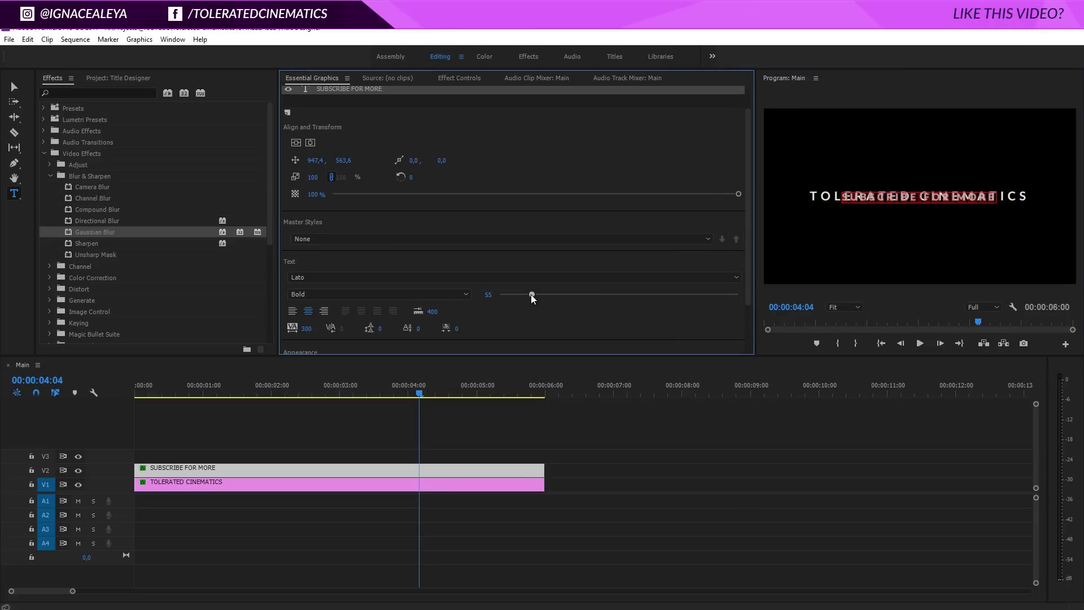
pyautogui.click(433, 294)
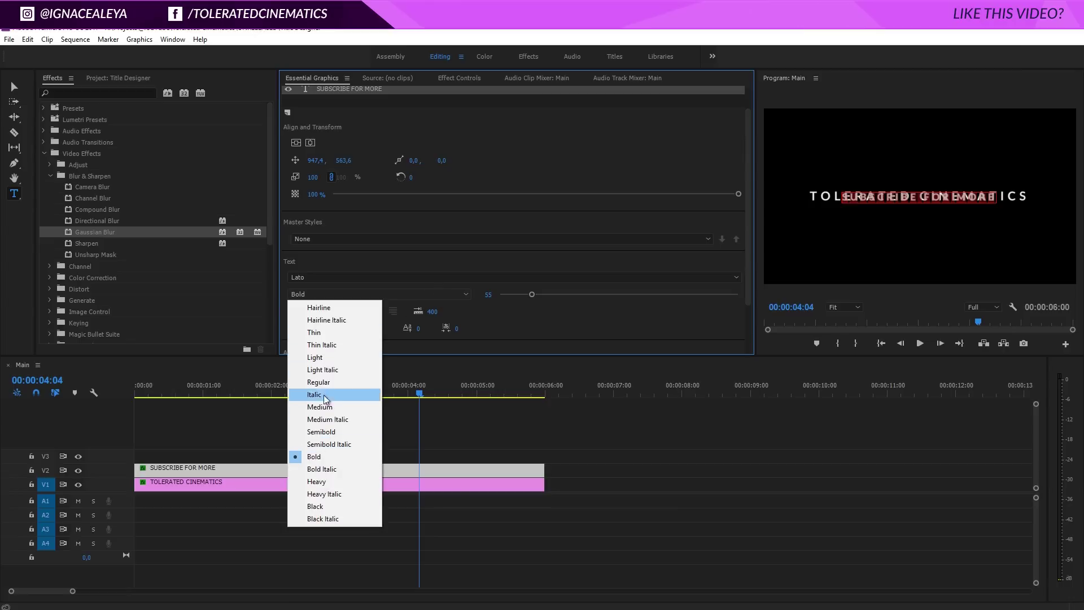
pyautogui.click(325, 357)
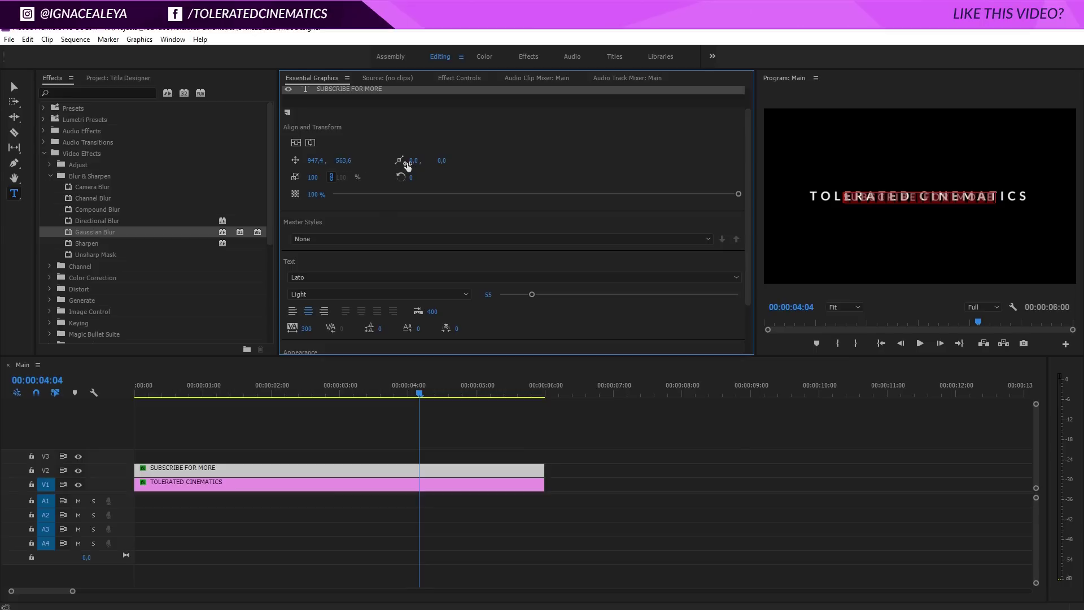
pyautogui.moveTo(406, 164); pyautogui.dragTo(428, 176)
pyautogui.click(346, 159)
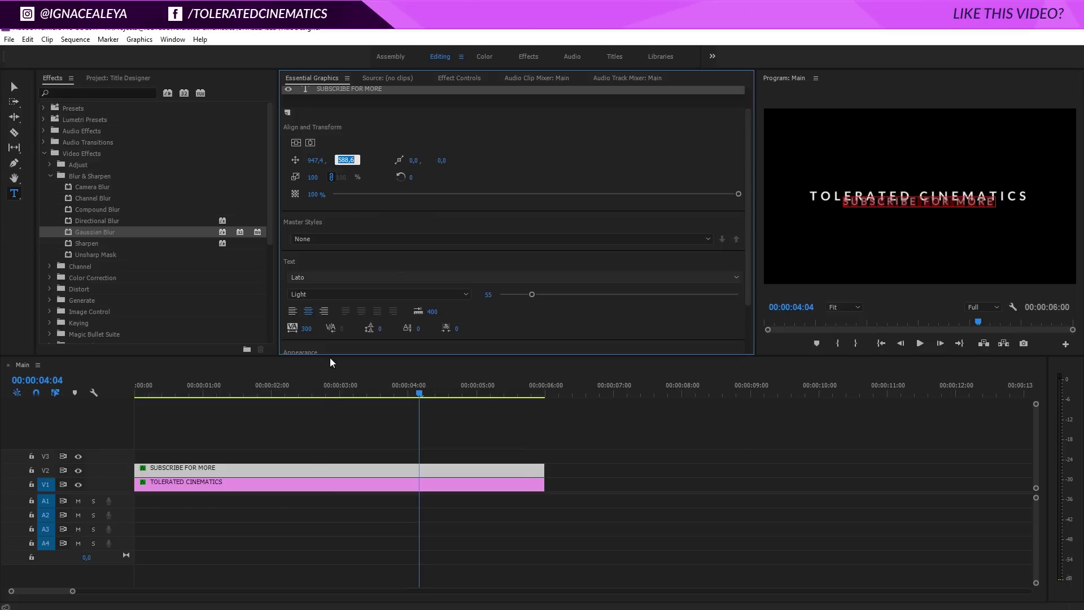
# - Raise the TOLERATED CINEMATICS title slightly in the frame
pyautogui.click(307, 479)
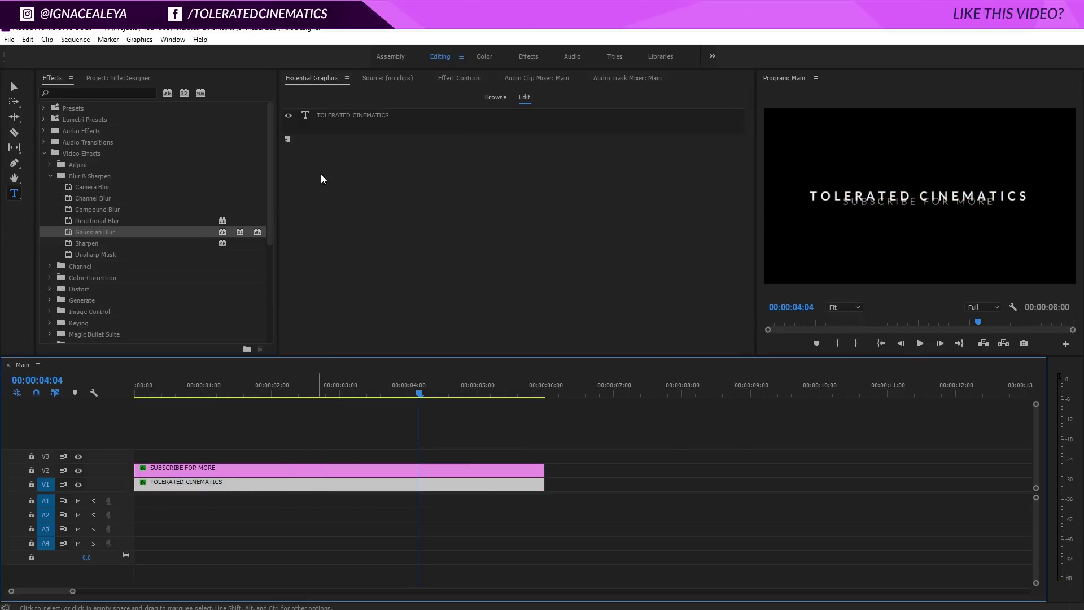
pyautogui.click(343, 114)
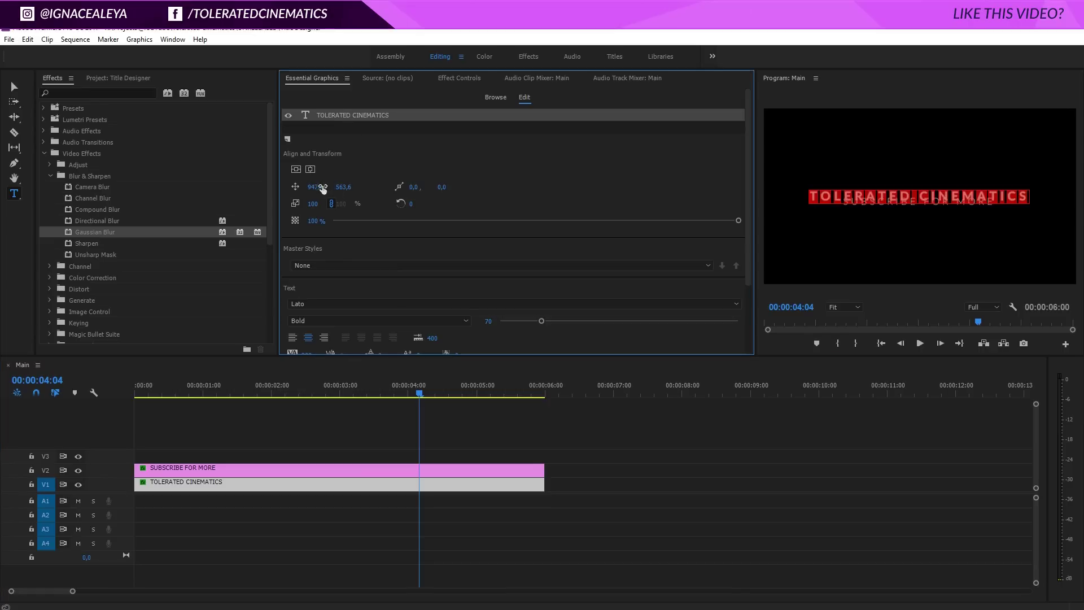
pyautogui.moveTo(323, 188); pyautogui.dragTo(264, 203)
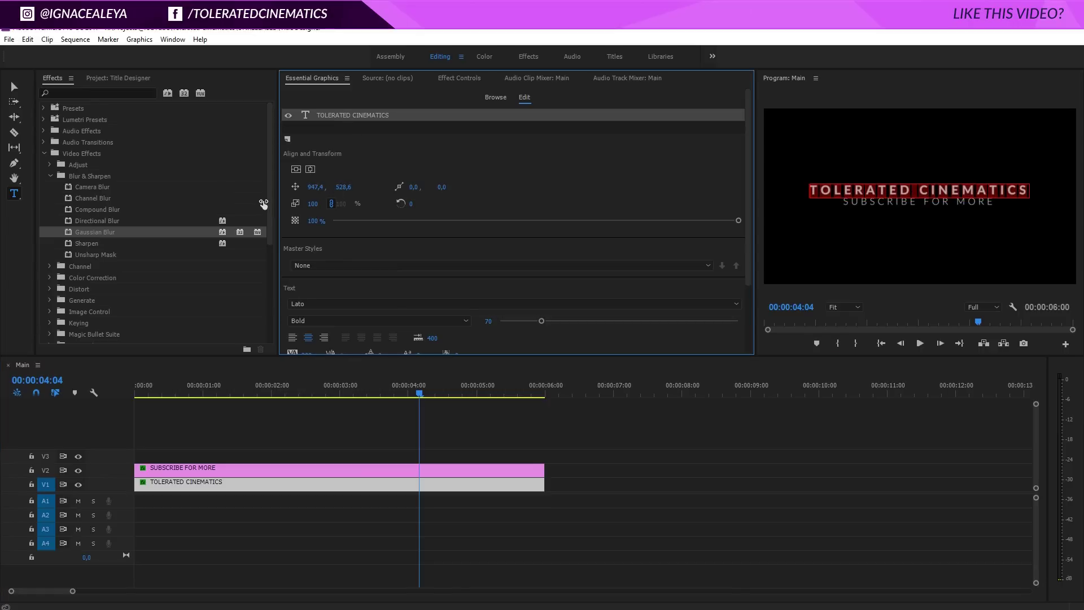
# - Lower the subtitle a little further and preview both titles
pyautogui.click(359, 466)
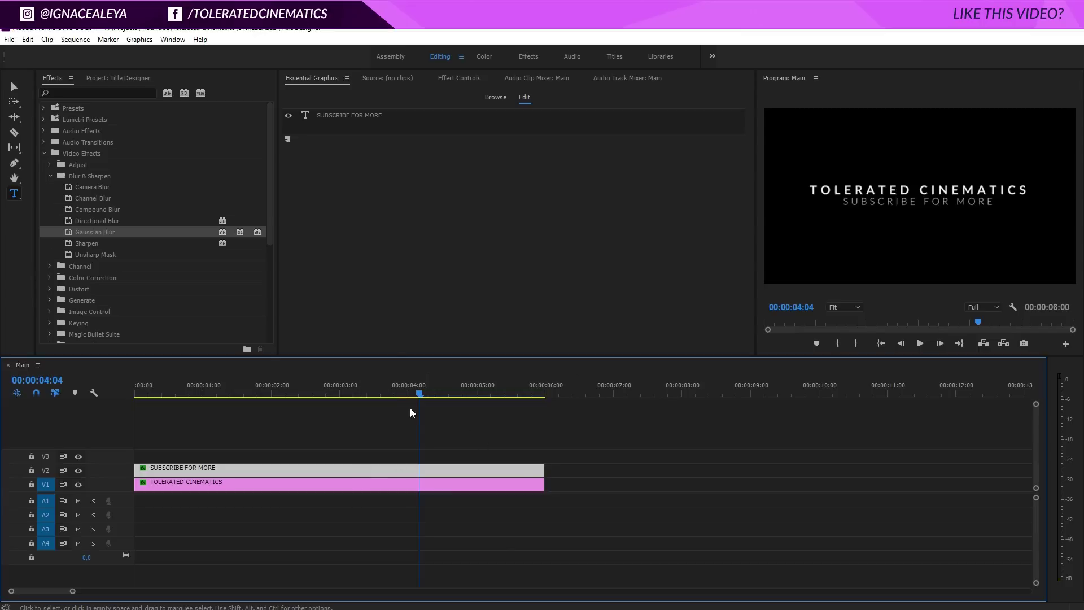
pyautogui.moveTo(408, 388); pyautogui.dragTo(339, 429)
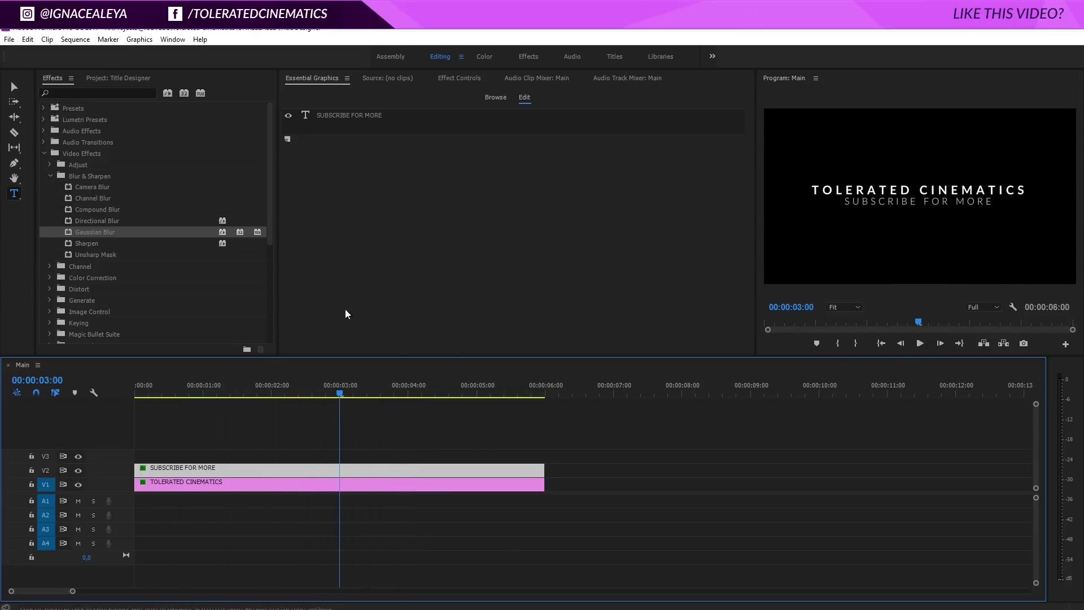
pyautogui.click(362, 116)
pyautogui.moveTo(345, 188); pyautogui.dragTo(375, 192)
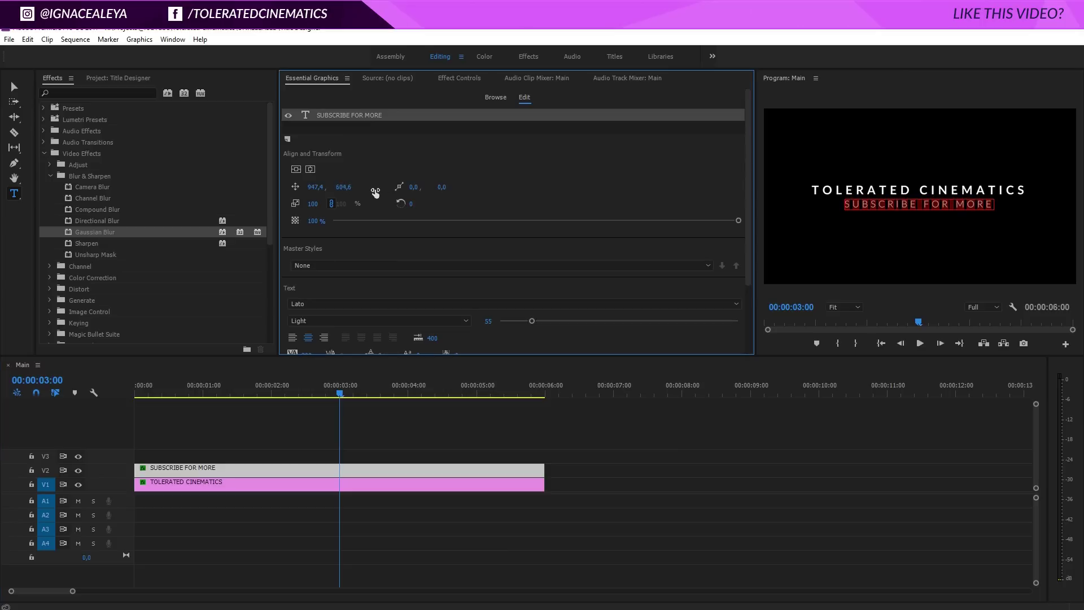
pyautogui.moveTo(339, 394); pyautogui.dragTo(263, 393)
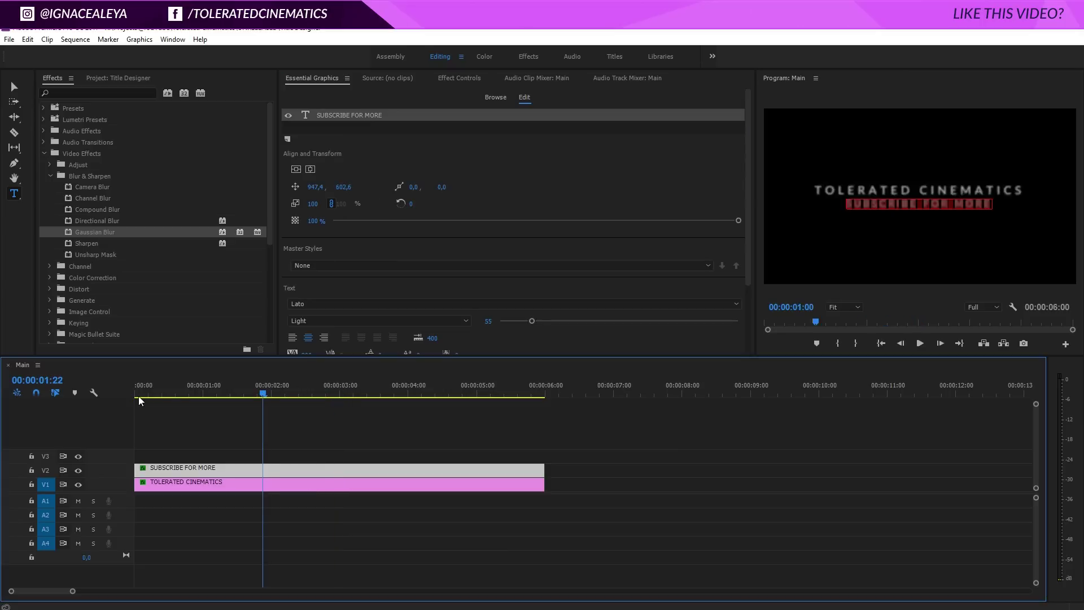
pyautogui.press('space')
pyautogui.press('space')
# - Shift the SUBSCRIBE FOR MORE clip a few frames later and play back from the start
pyautogui.click(329, 435)
pyautogui.click(214, 468)
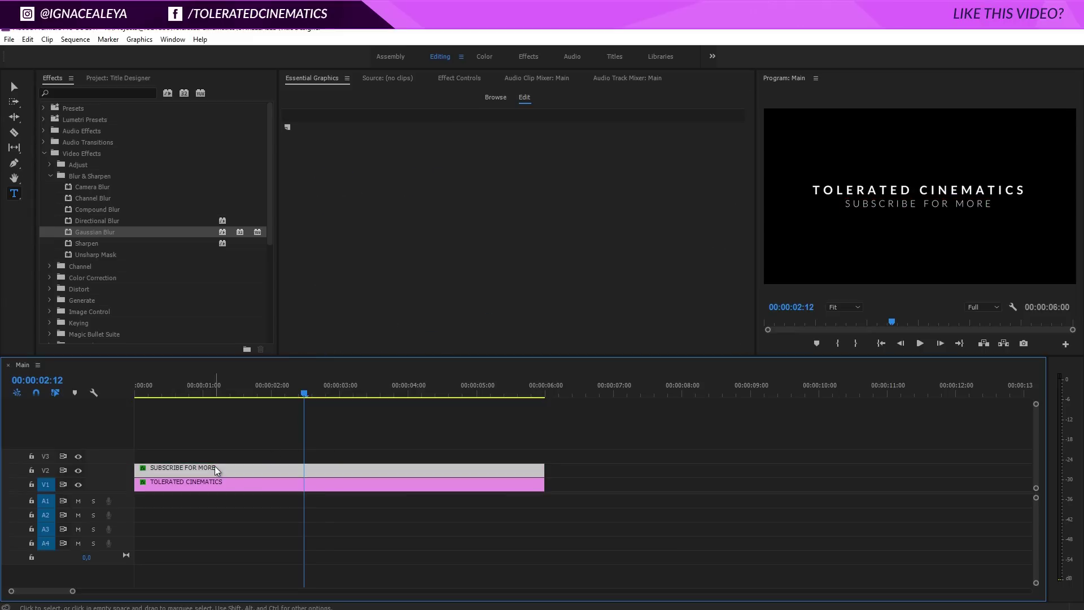
pyautogui.moveTo(218, 466); pyautogui.dragTo(232, 466)
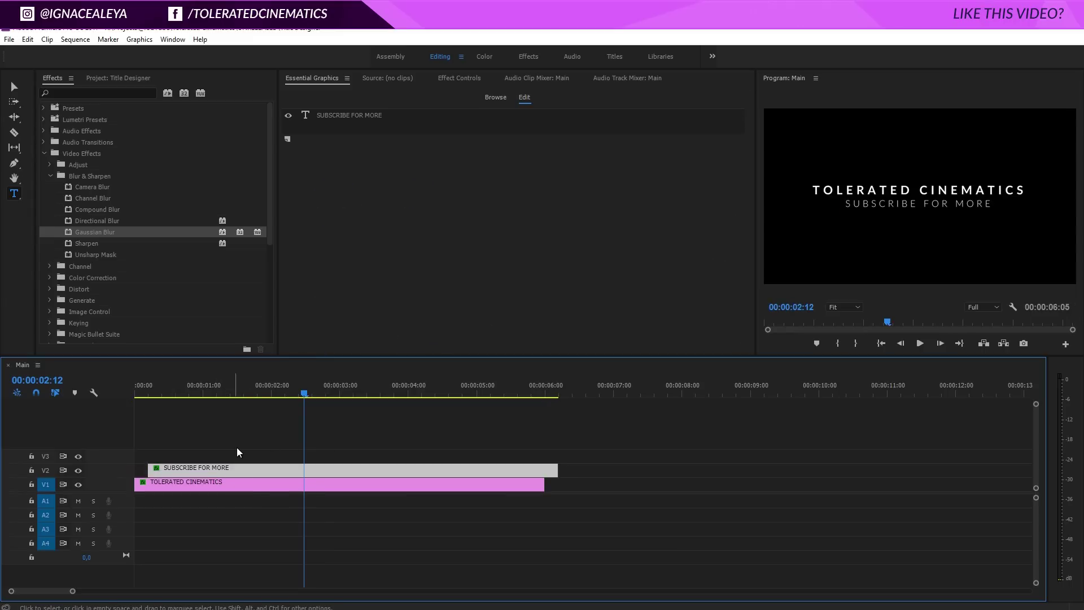
pyautogui.click(236, 447)
pyautogui.press('Home')
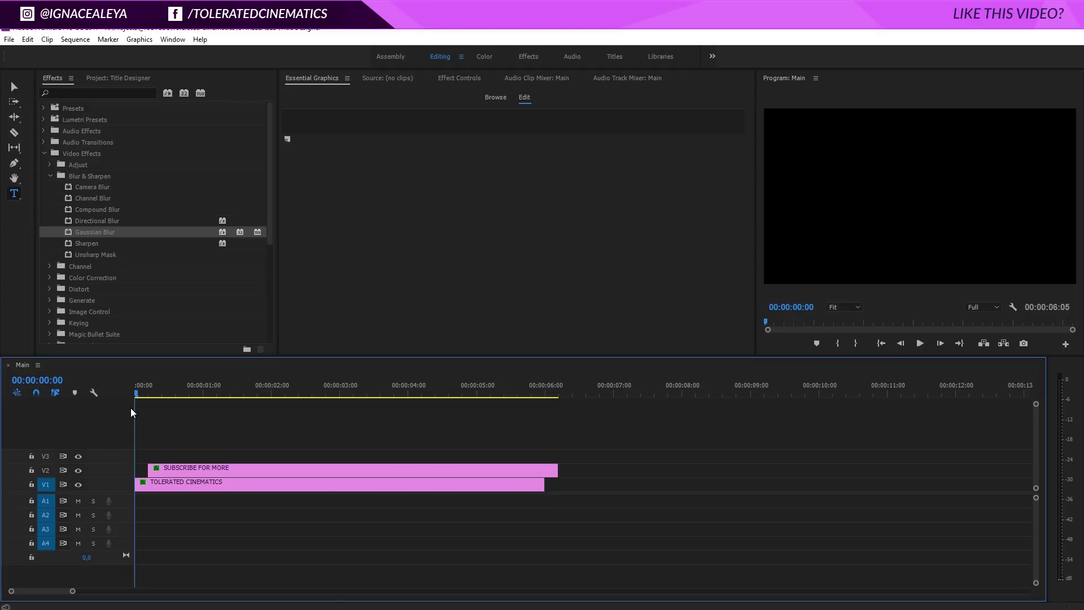
pyautogui.press('space')
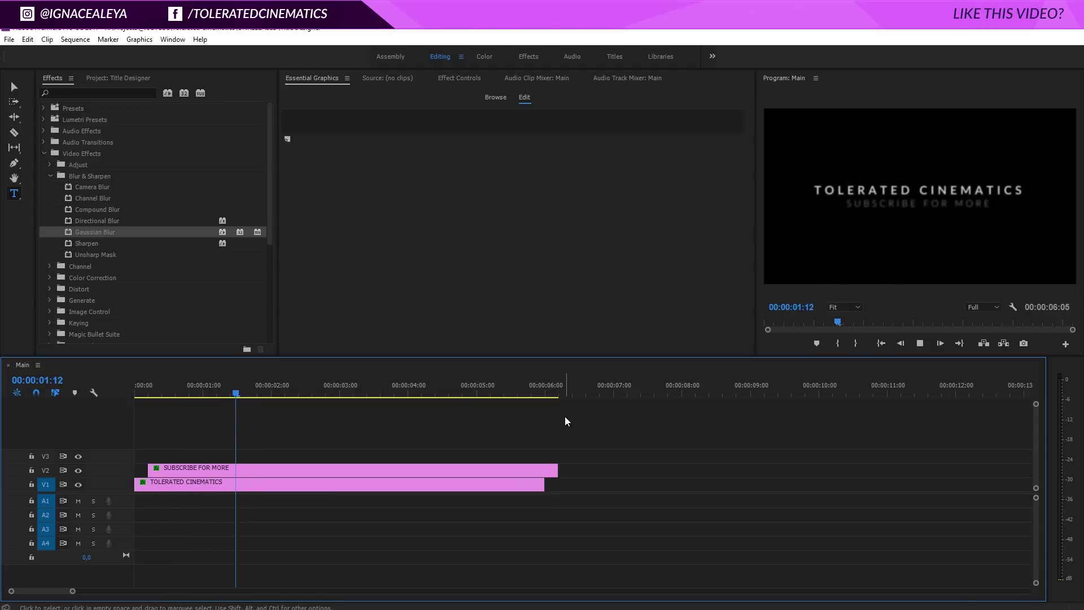